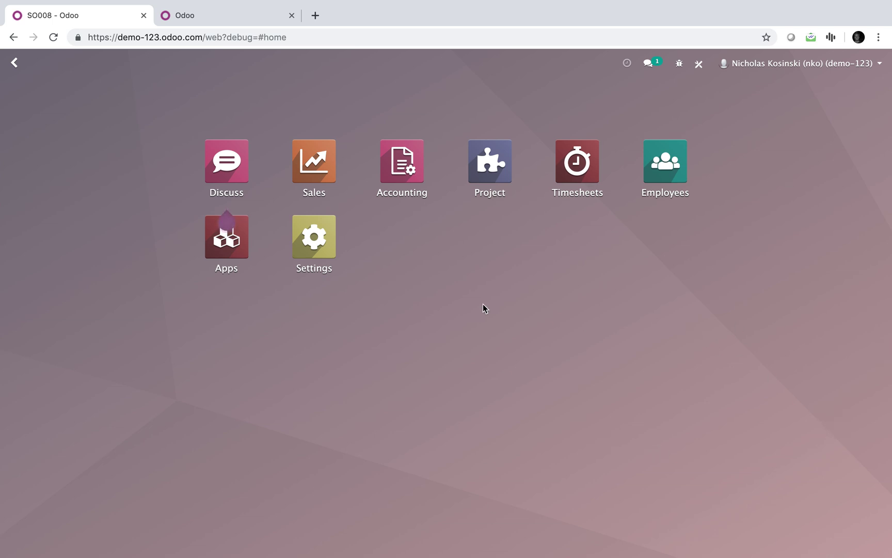
Step: Open the Sales app's Quotations list from the Odoo home menu
left_click(325, 155)
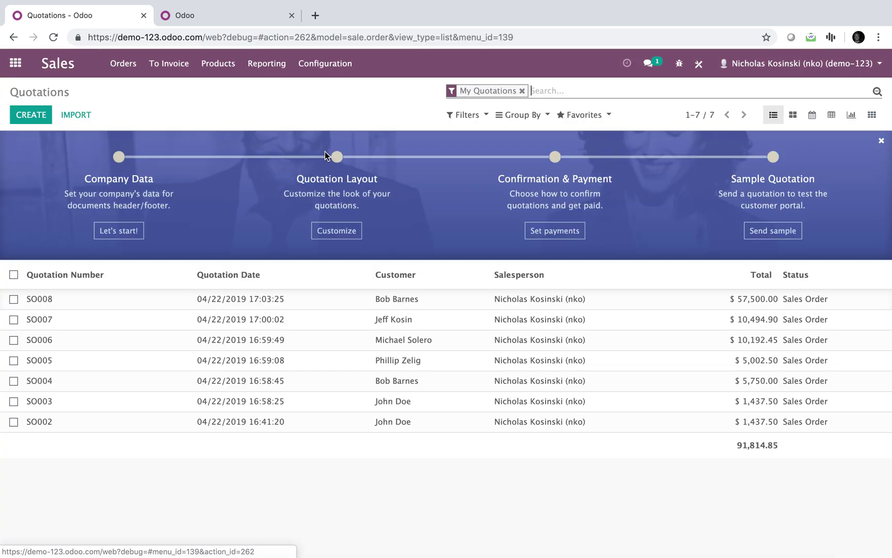
Step: Create a quotation with a customer, the customer PO number and validity 04/23/2019
left_click(39, 114)
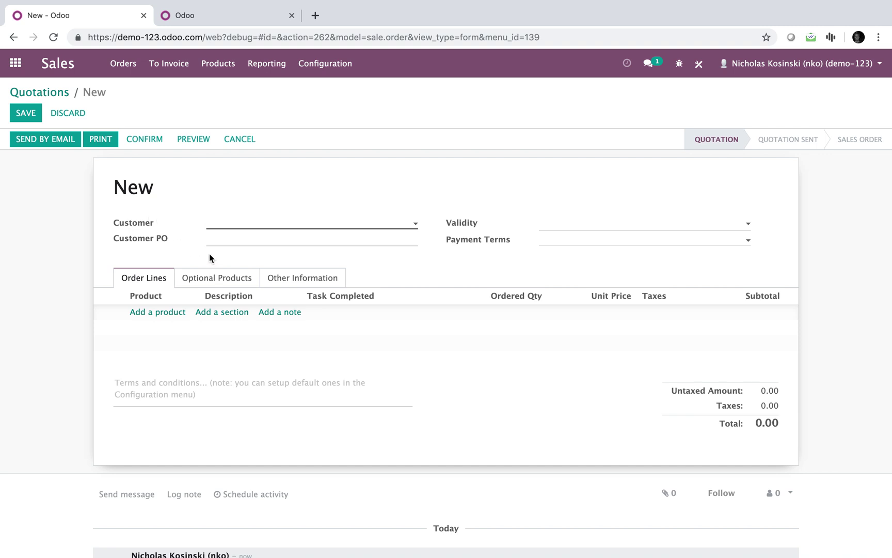
left_click(223, 226)
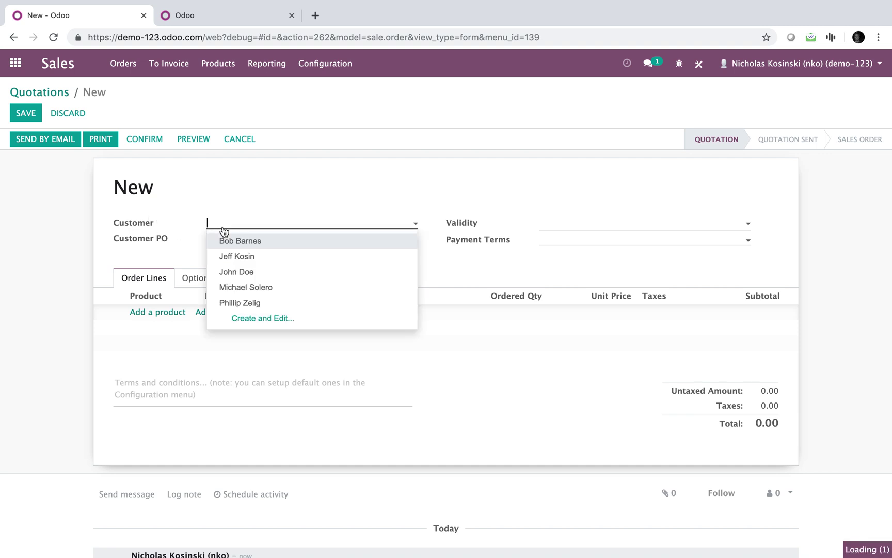
left_click(297, 303)
type("234234")
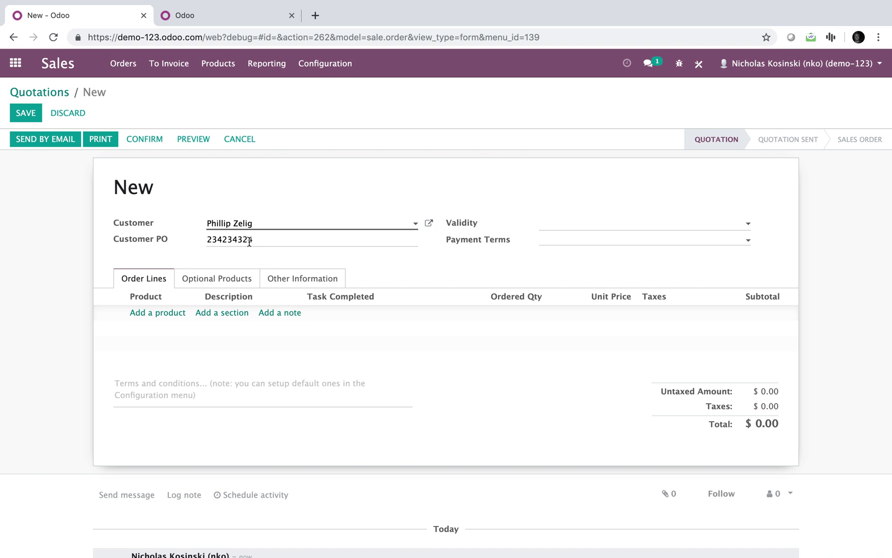
type("324")
key("super+a")
type("PO93242BBBX")
left_click(614, 230)
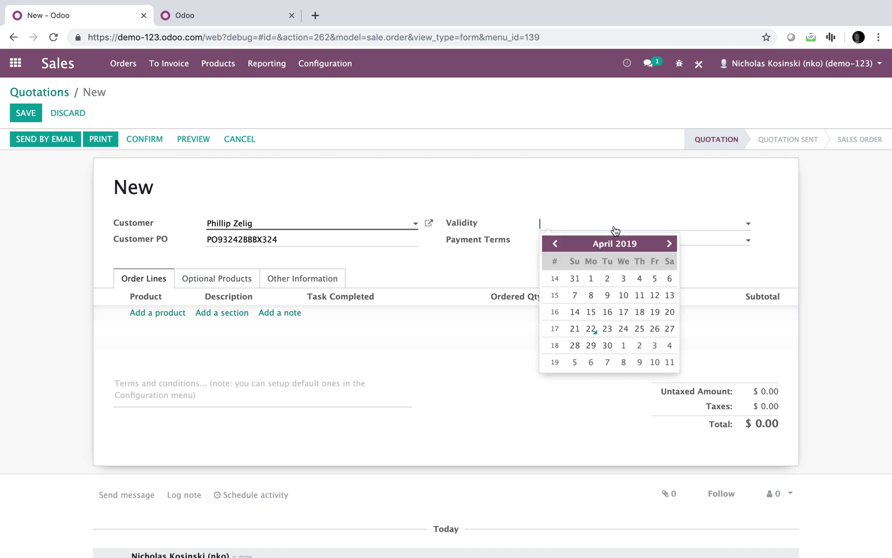
left_click(608, 330)
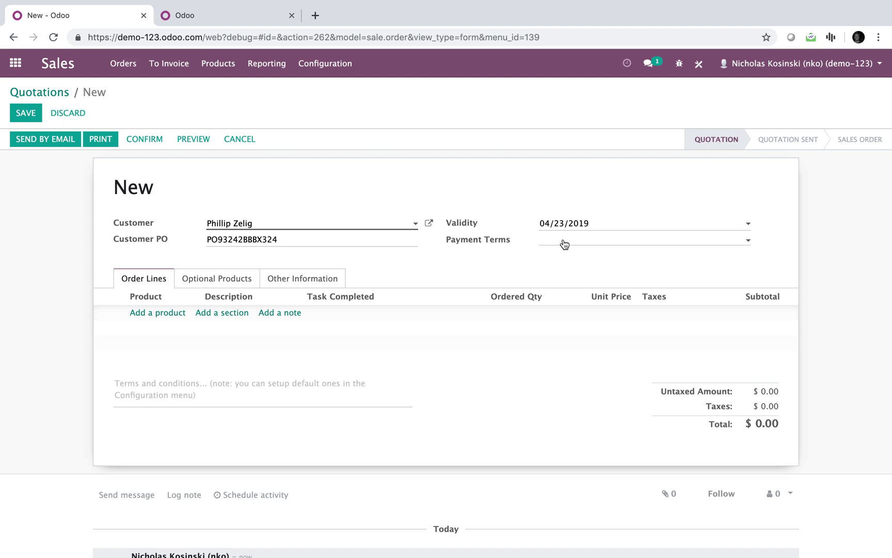
Step: Set the customer's sales payment terms to 30 Net Days and save the customer
left_click(428, 224)
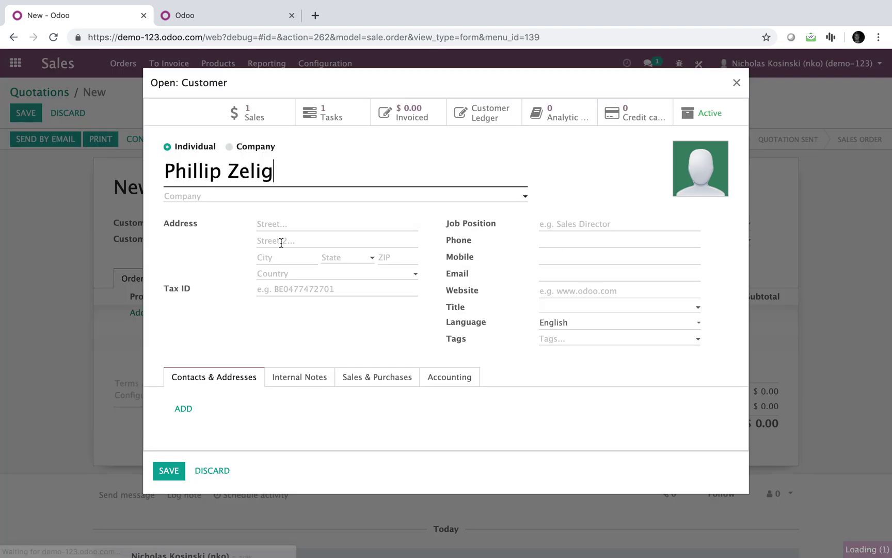
left_click(363, 374)
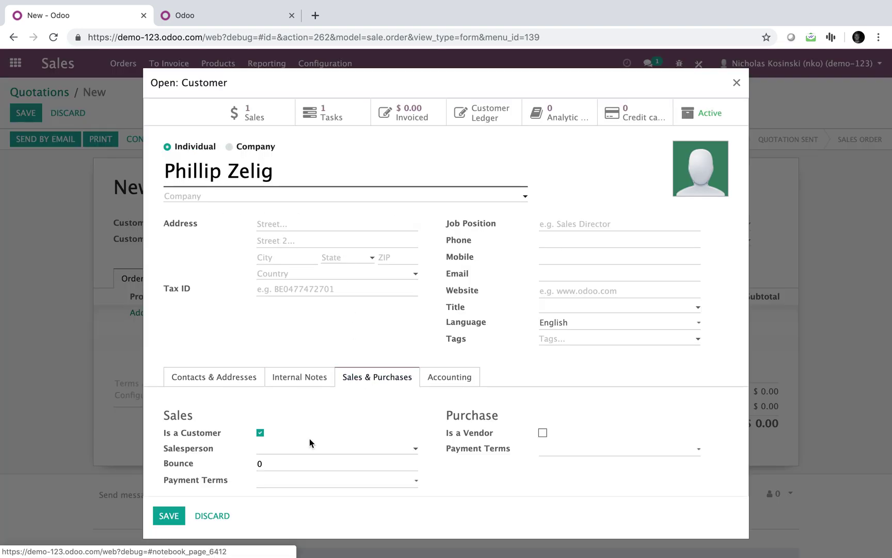
left_click(305, 481)
left_click(309, 514)
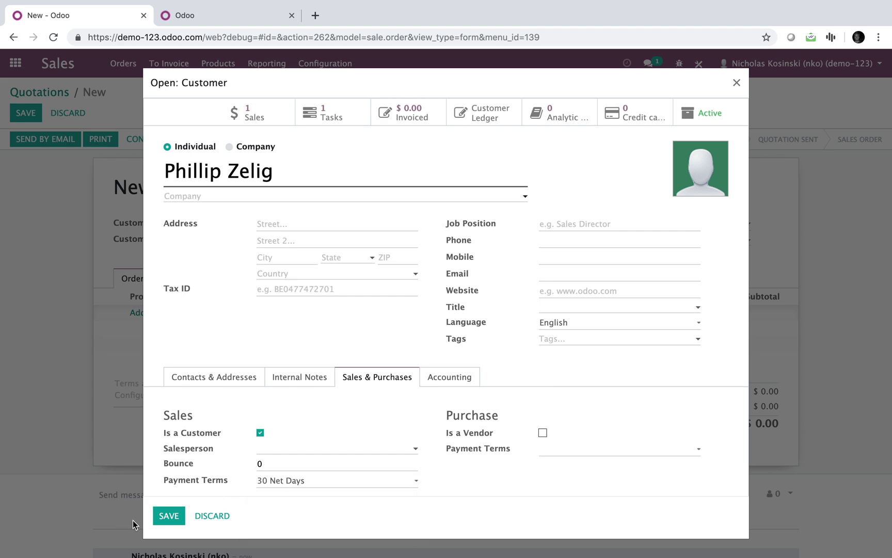
left_click(162, 515)
Step: Add a Task Completion line at 1,250.00, save the quotation as SO009 and confirm it
left_click(156, 313)
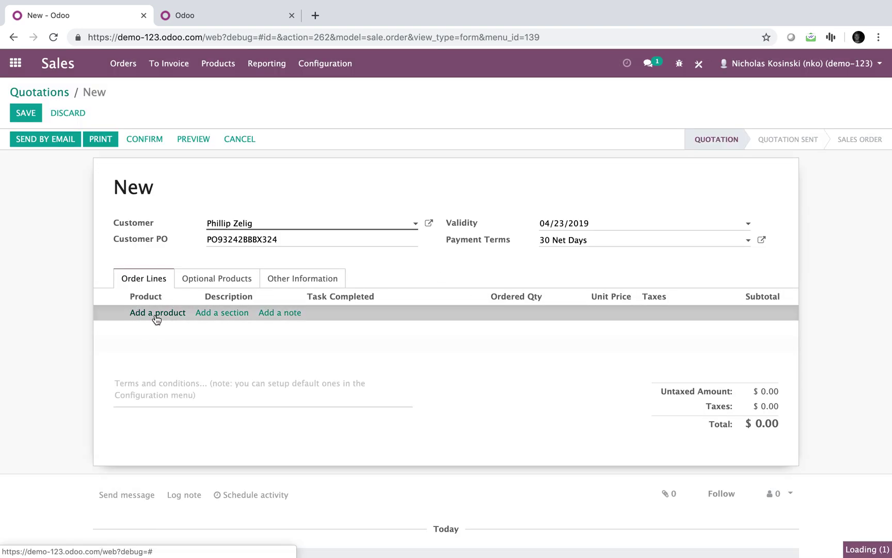
left_click(156, 333)
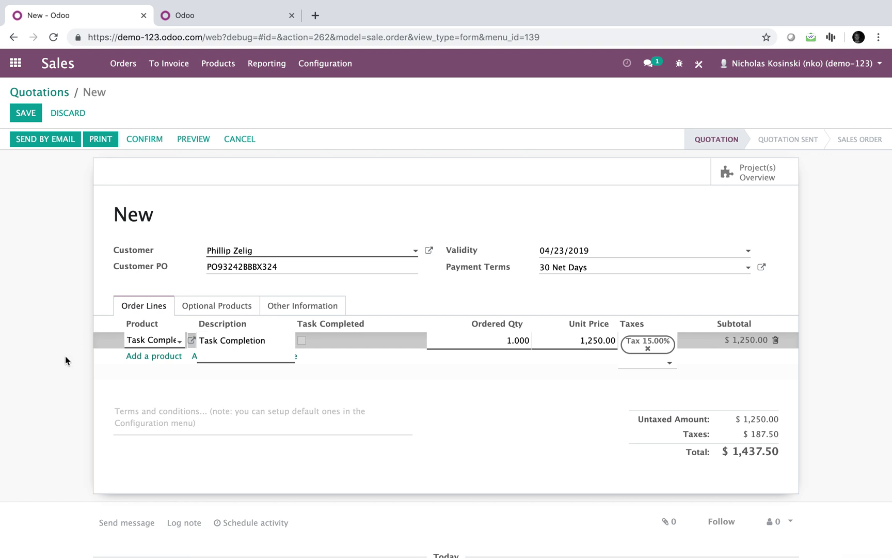
left_click(66, 355)
left_click(339, 341)
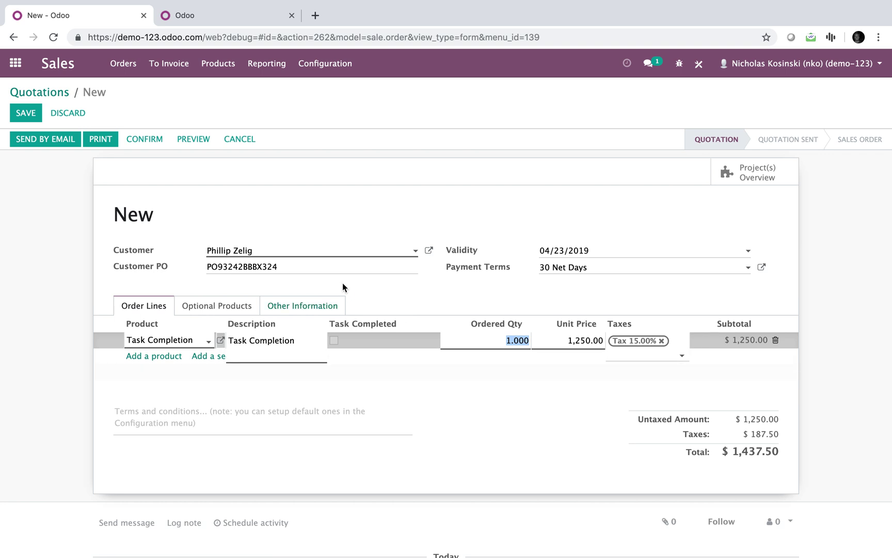
mouse_move(346, 331)
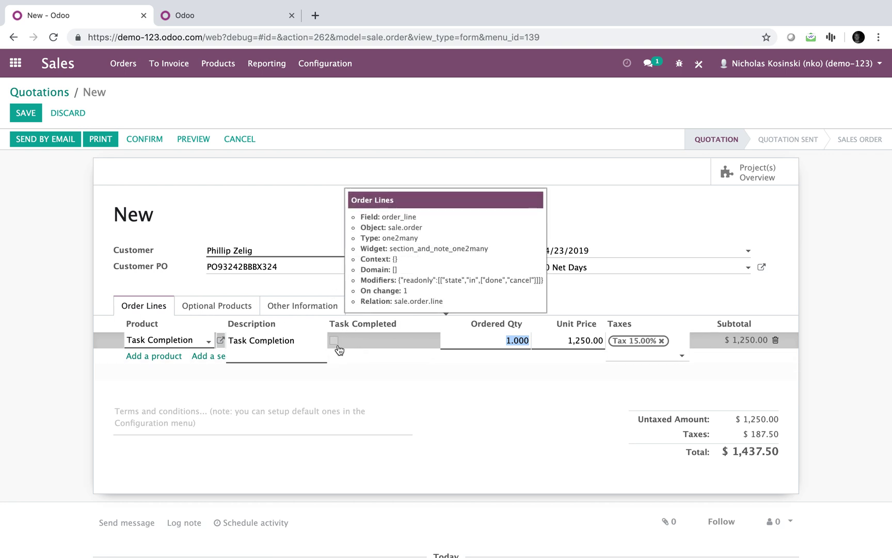
left_click(66, 342)
left_click(29, 114)
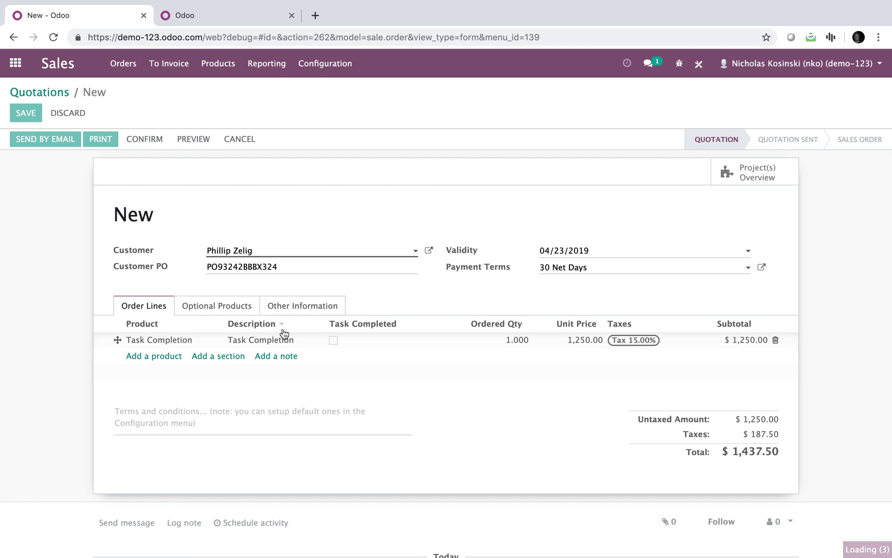
left_click(158, 146)
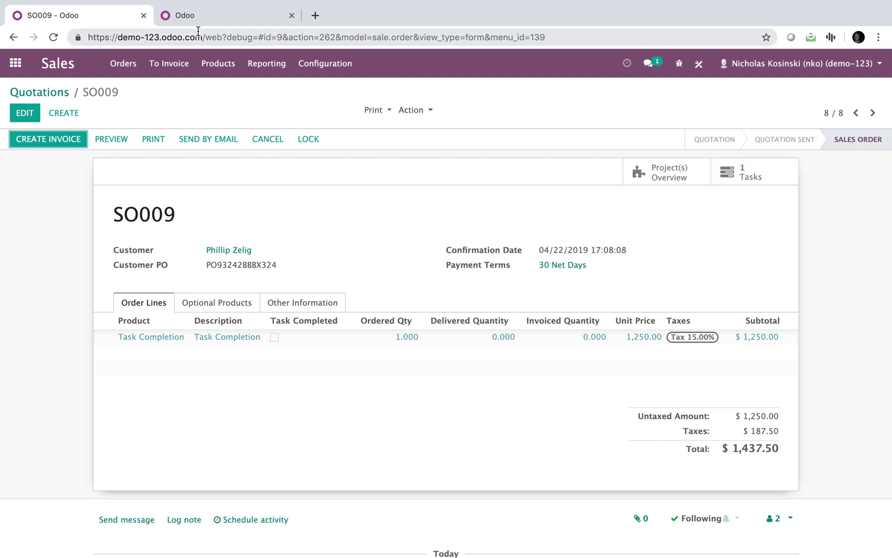
Step: Open the Project app in the second tab and review the new sales order SO009
left_click(207, 17)
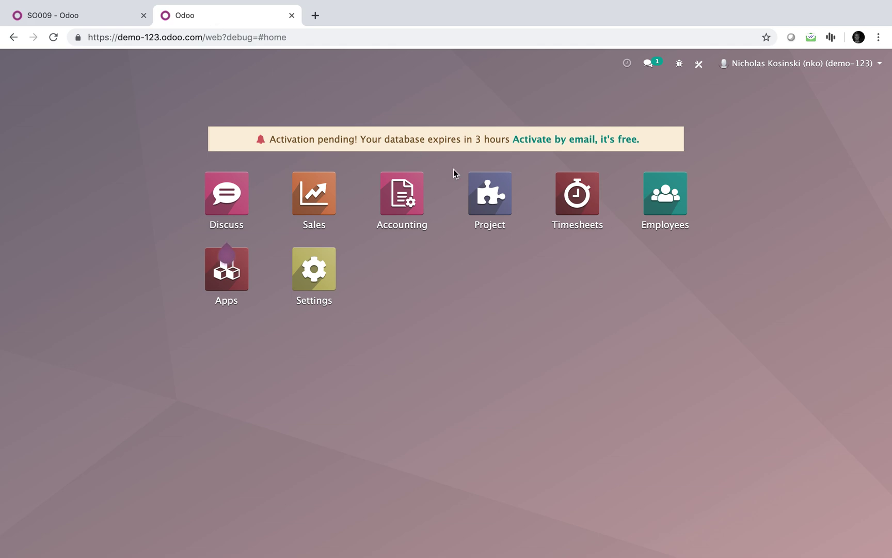
left_click(488, 193)
left_click(99, 17)
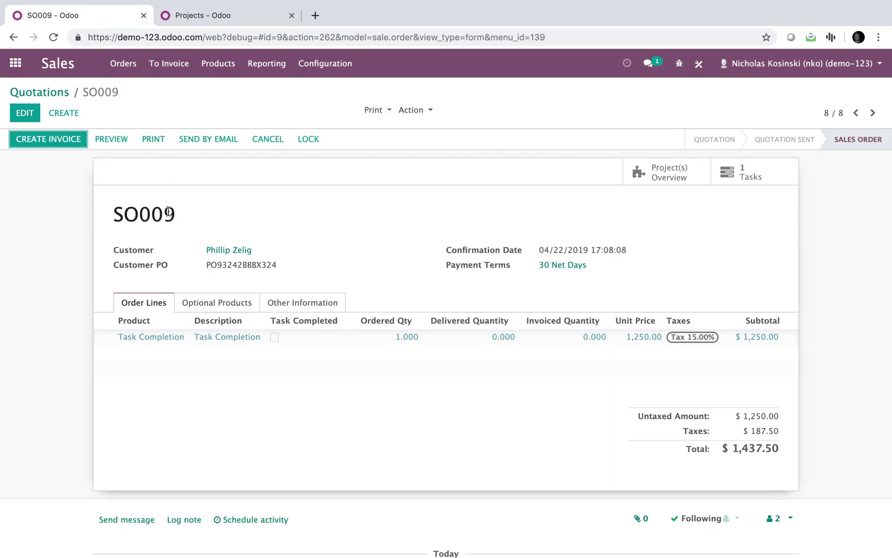
left_click_drag(168, 212, 119, 213)
left_click(285, 215)
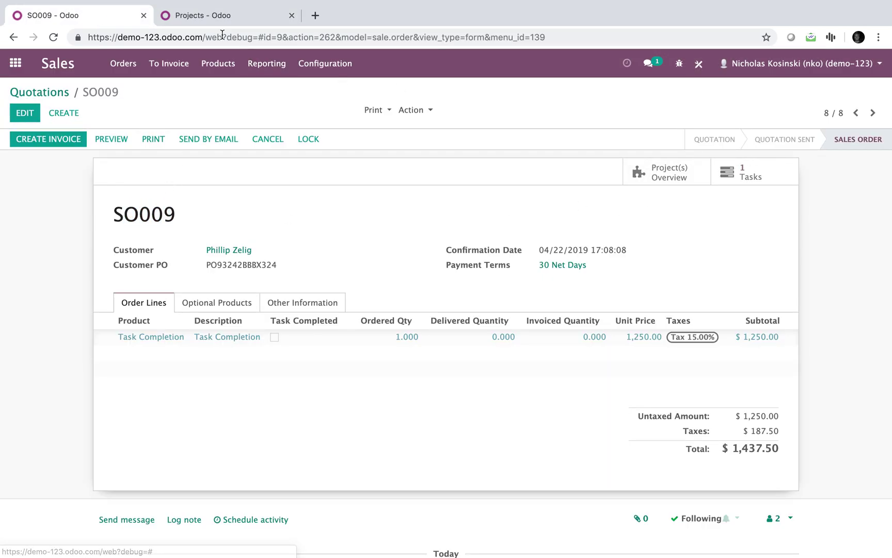
Step: Open the SO009 Task Completion task in Project 1, tick Task Complete and save
left_click(209, 19)
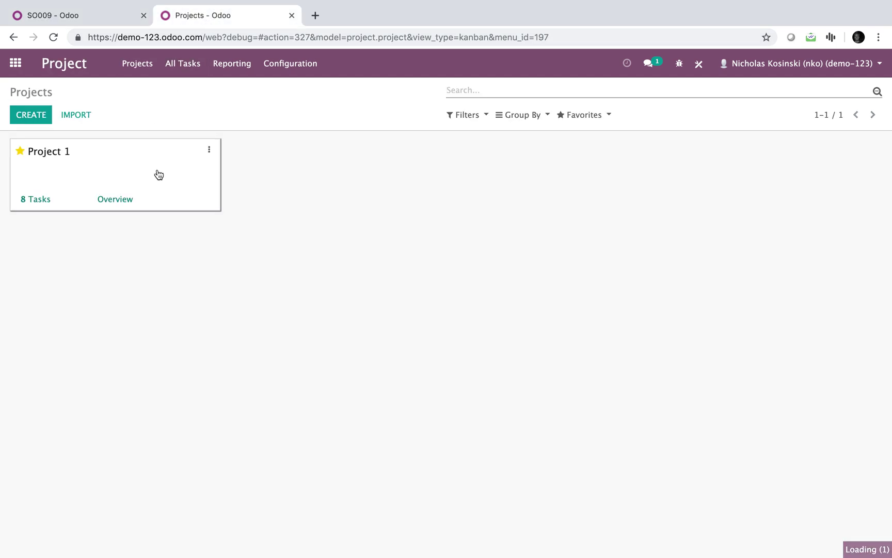
left_click(72, 194)
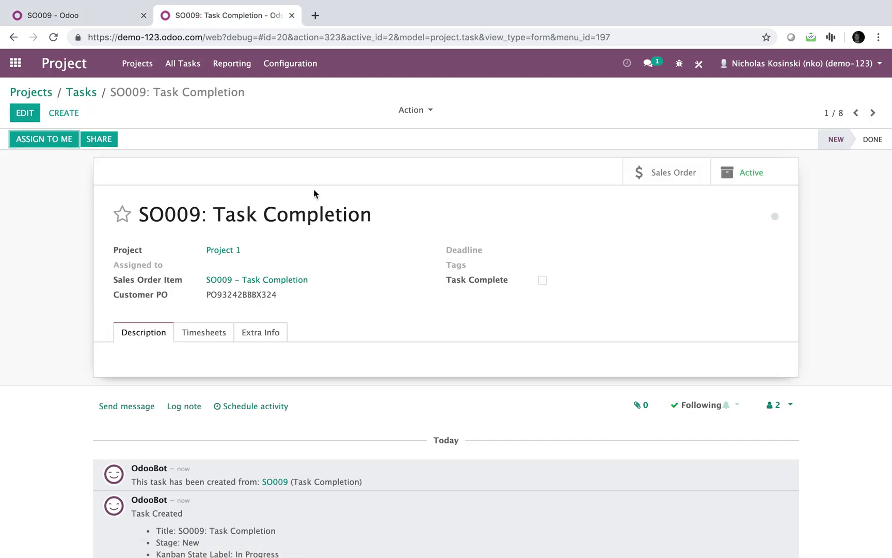
double_click(255, 294)
left_click(255, 294)
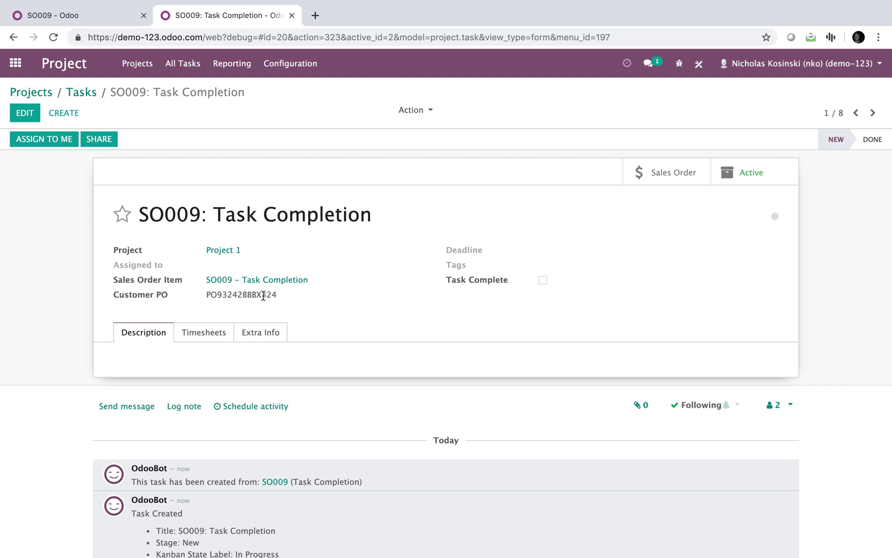
left_click(25, 113)
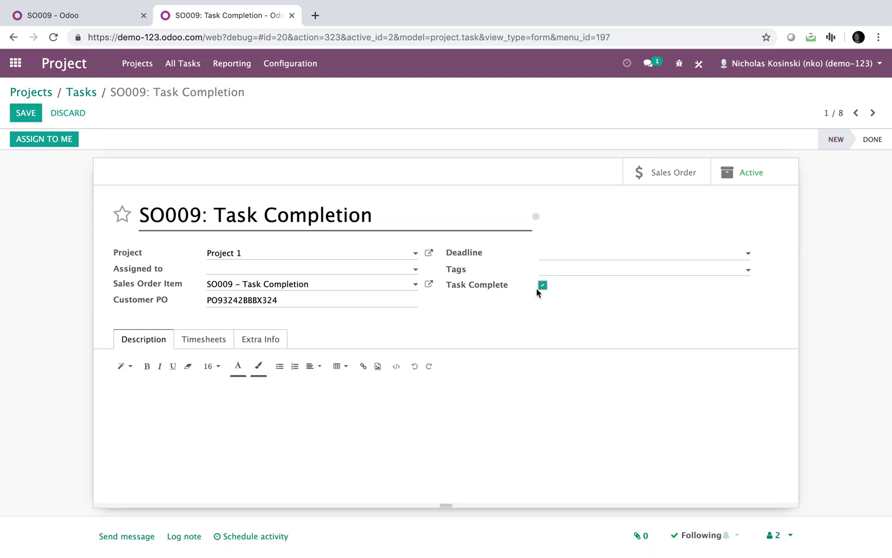
left_click(23, 118)
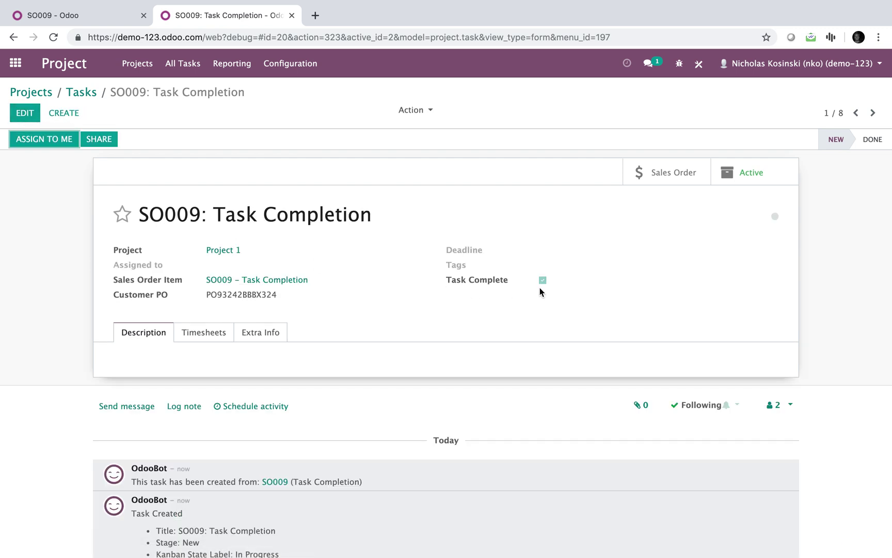
Step: Reopen SO009 to verify Task Completed is ticked on its line, then return to Sales quotations
left_click(81, 16)
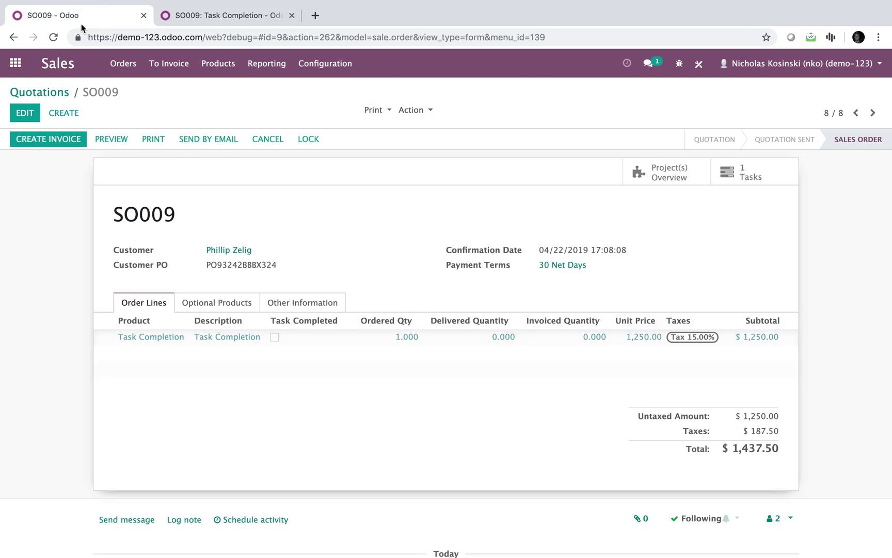
left_click(65, 94)
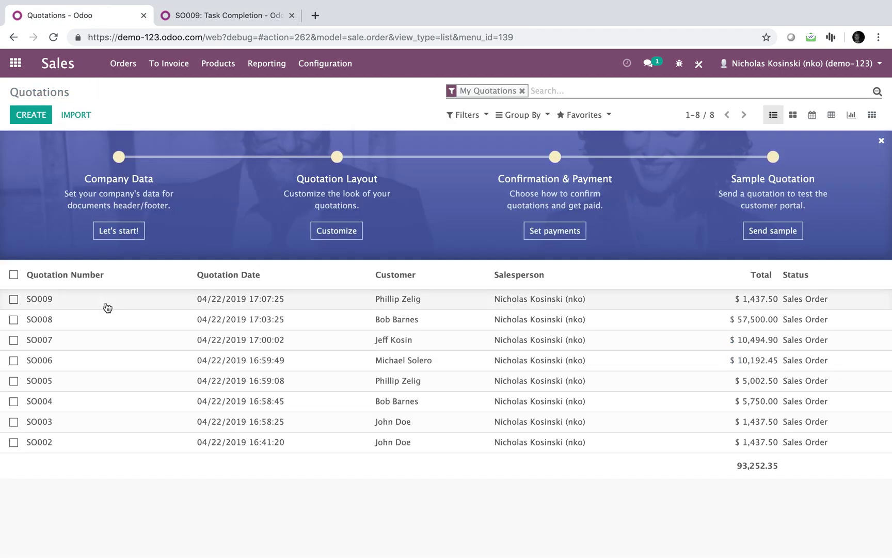
left_click(104, 301)
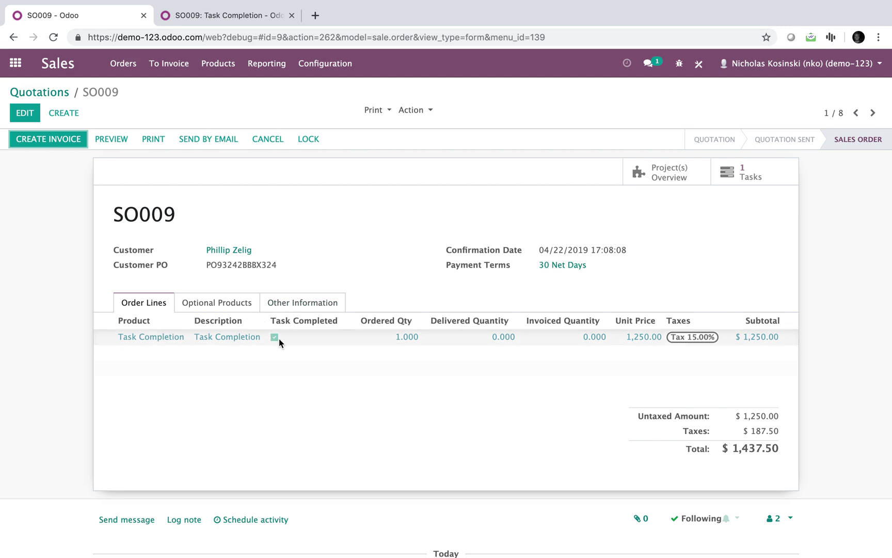
mouse_move(287, 330)
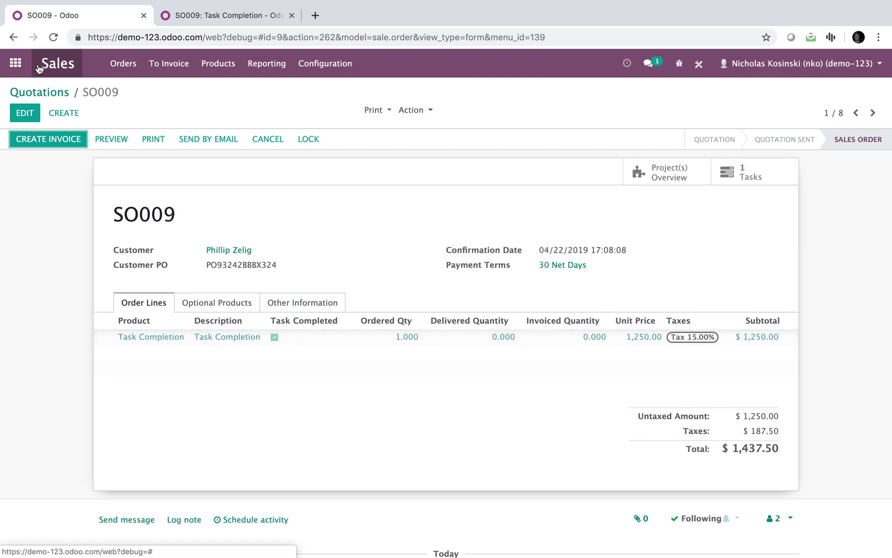
left_click(15, 63)
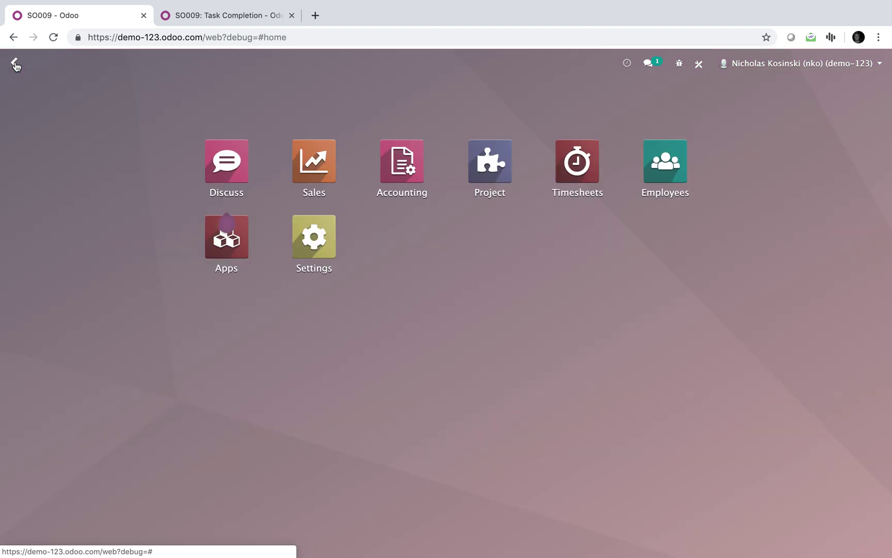
left_click(331, 158)
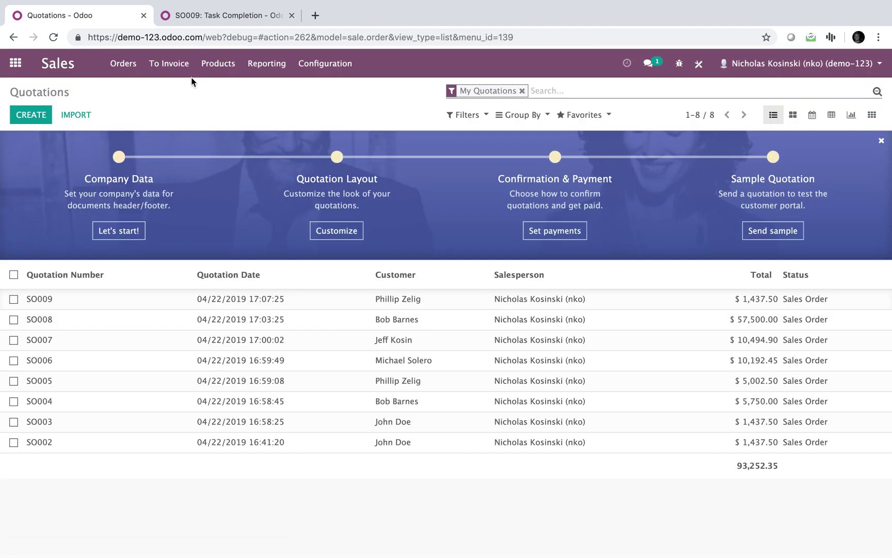
left_click(180, 67)
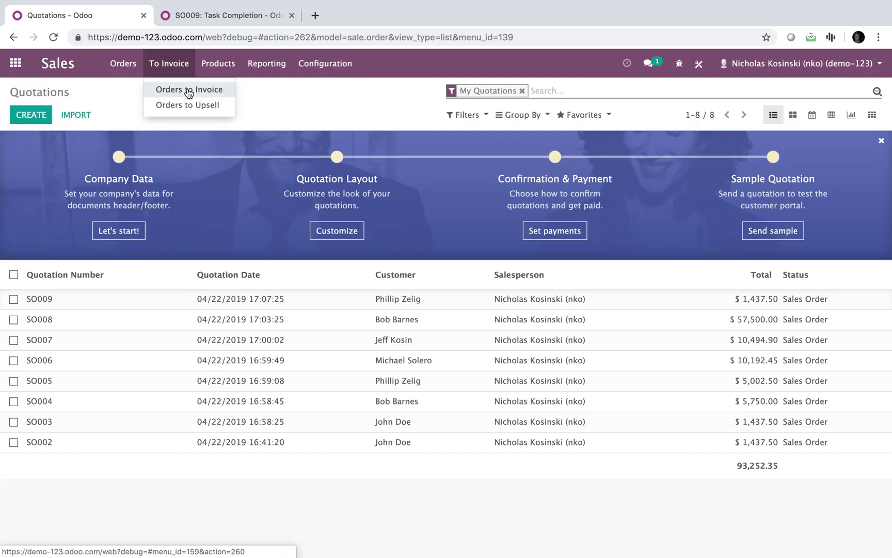
Step: Open Orders to Invoice, untick Task Complete on the SO009 task, and refresh to see SO009 disappear
left_click(189, 91)
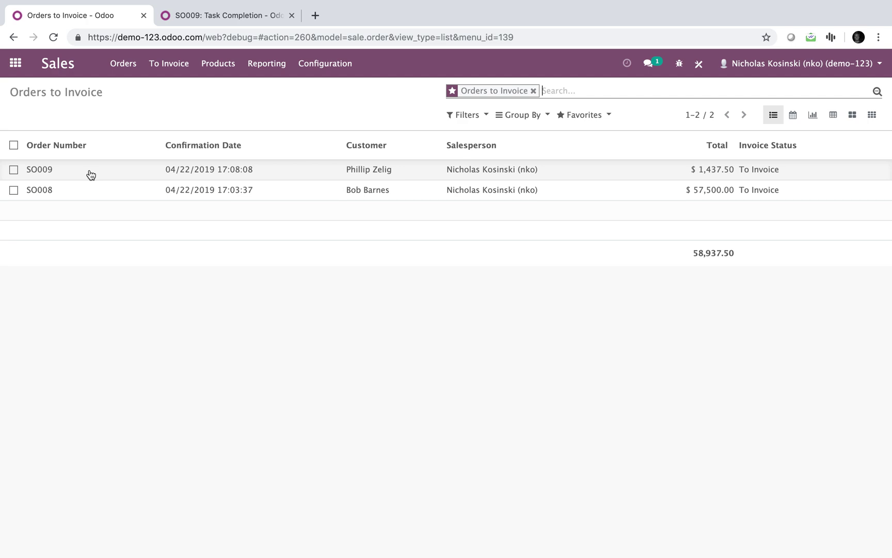
left_click(209, 20)
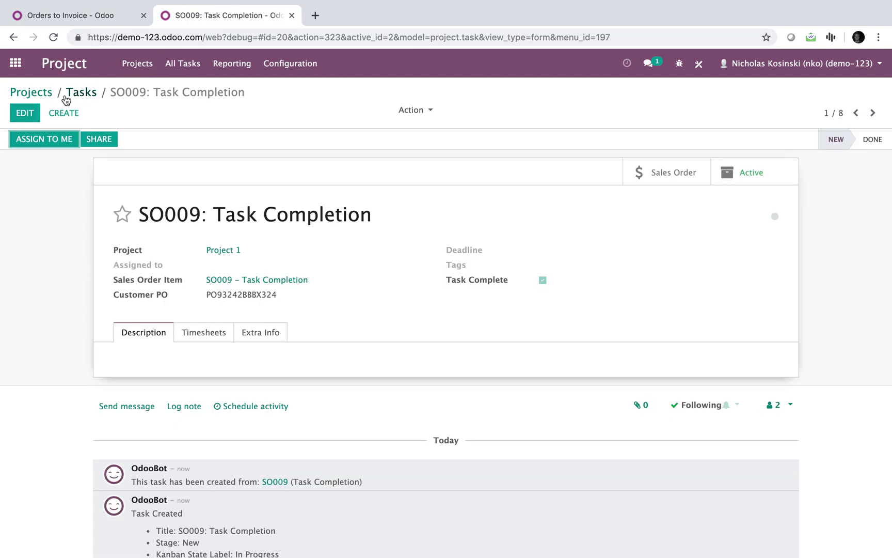
left_click(26, 113)
left_click(541, 285)
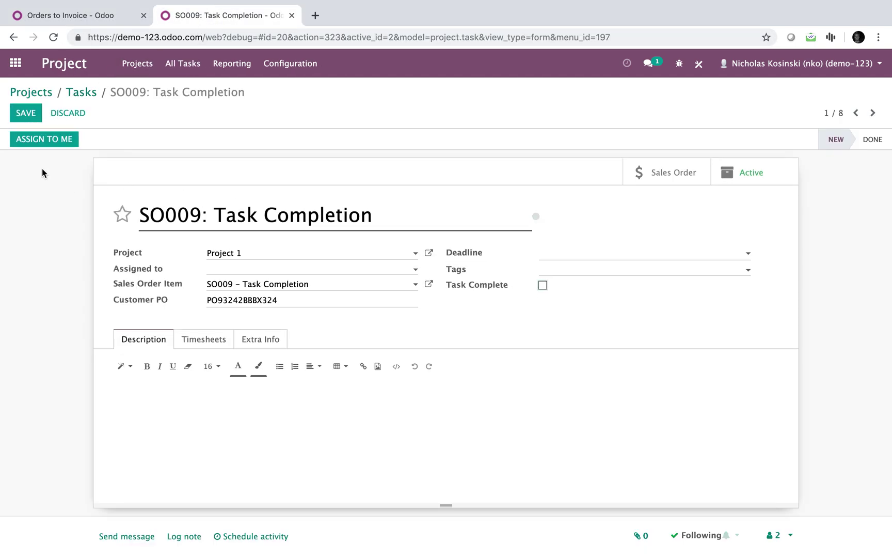
left_click(27, 112)
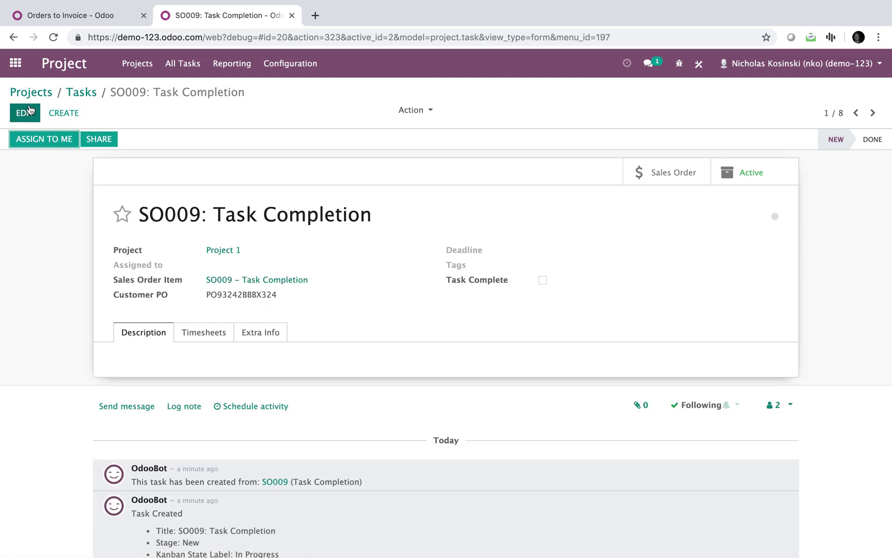
left_click(77, 17)
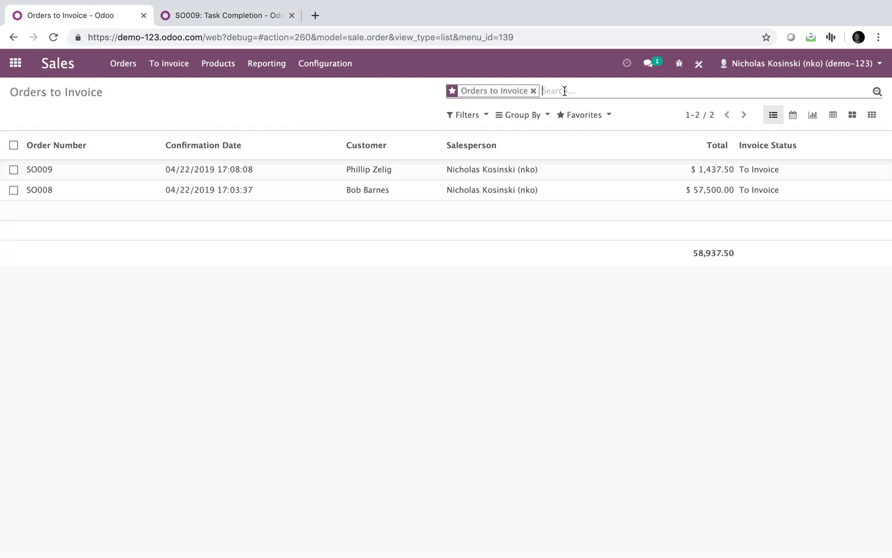
key("Return")
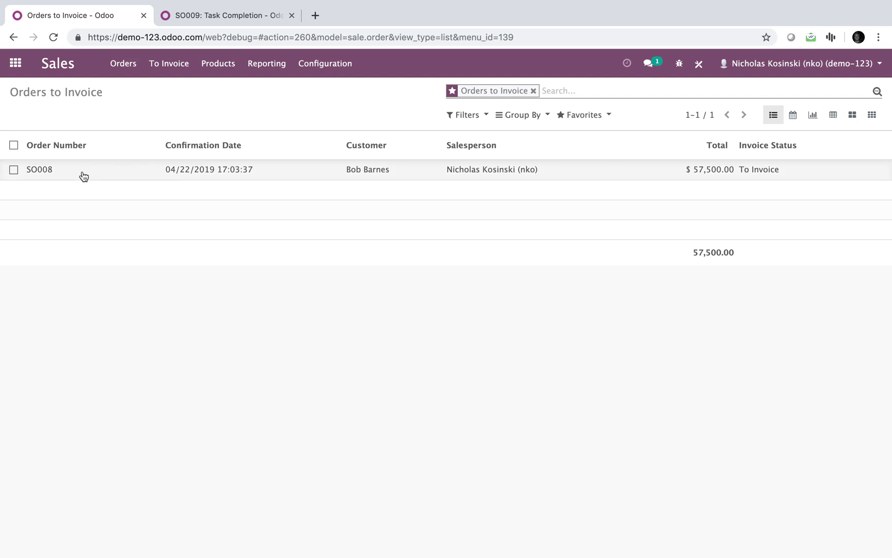
Step: Re-mark the SO009 task complete and refresh Orders to Invoice so SO009 reappears
left_click(213, 20)
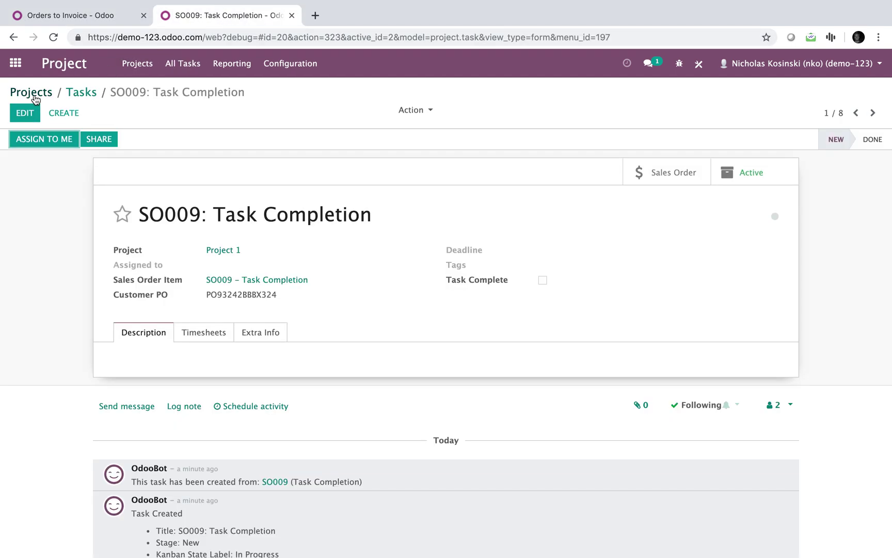
left_click(23, 114)
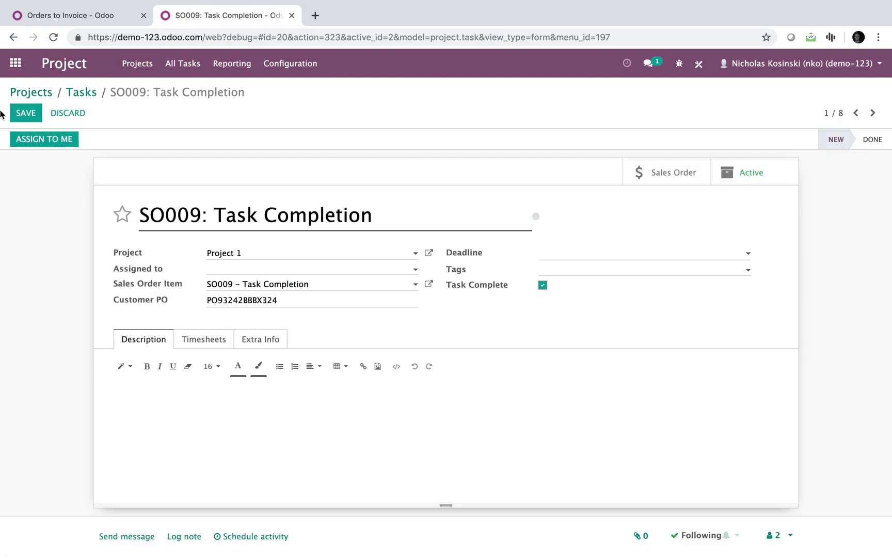
key("alt+s")
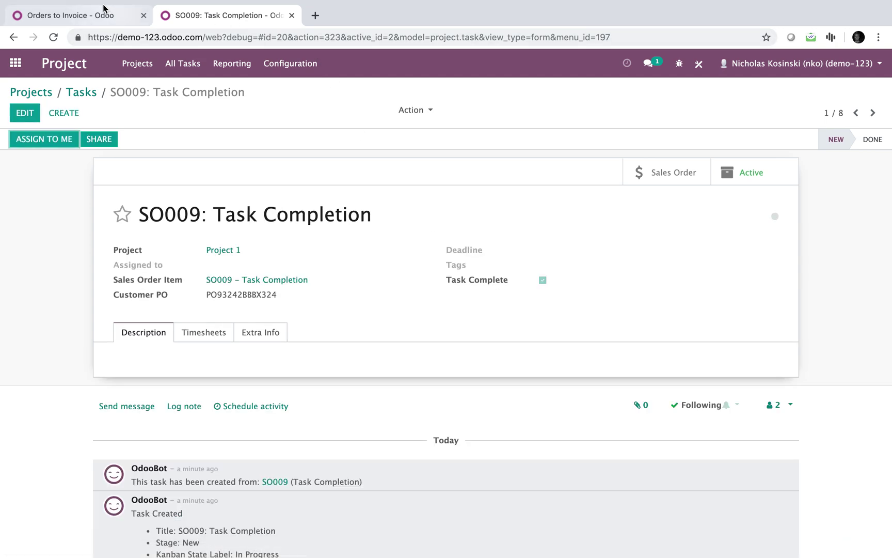
left_click(93, 15)
key("super+r")
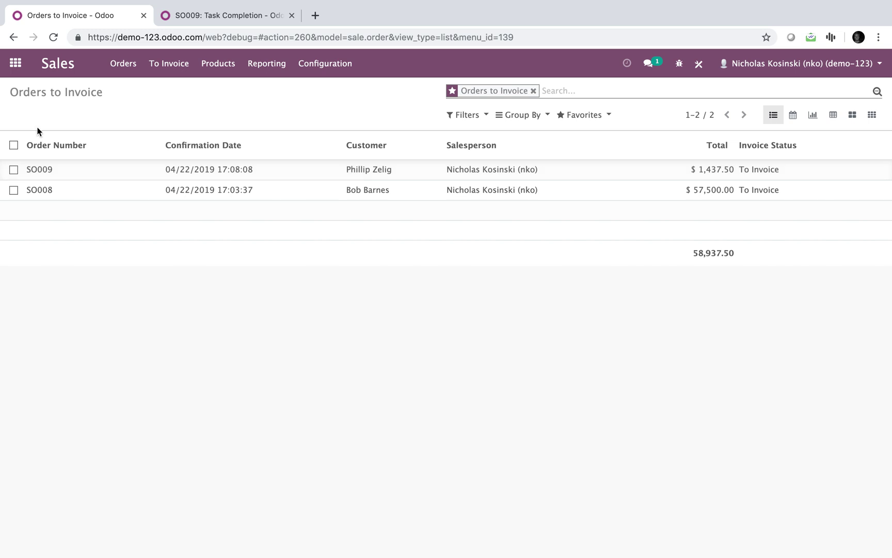
Step: Invoice SO009 and SO008 together with Invoice Order and view the created draft invoices
left_click(14, 146)
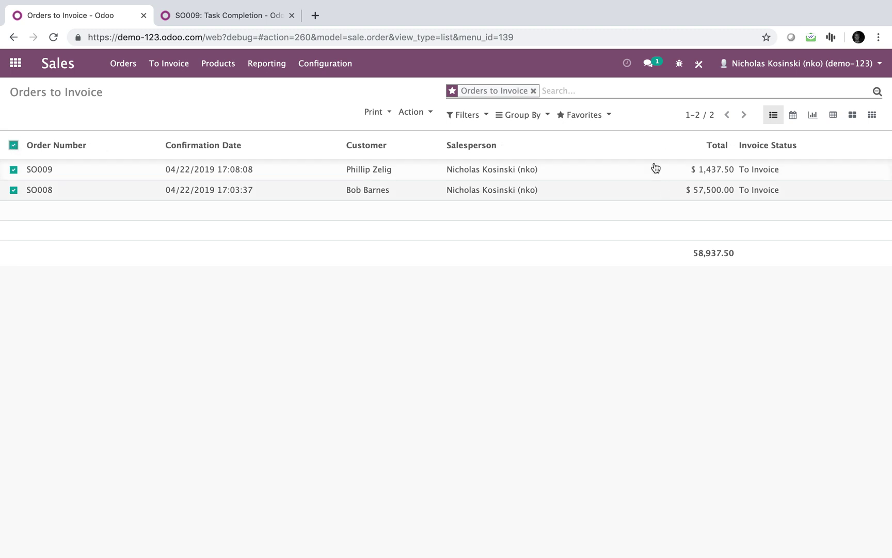
mouse_move(635, 143)
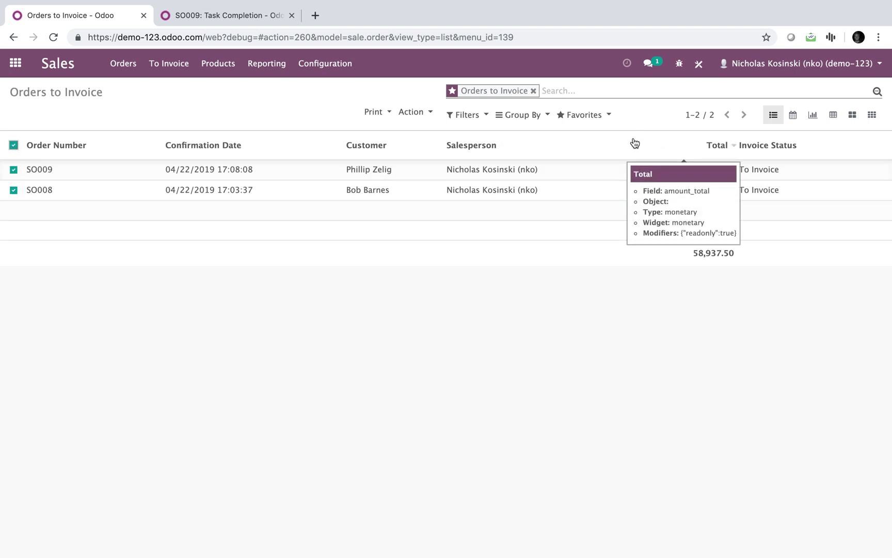
left_click(415, 112)
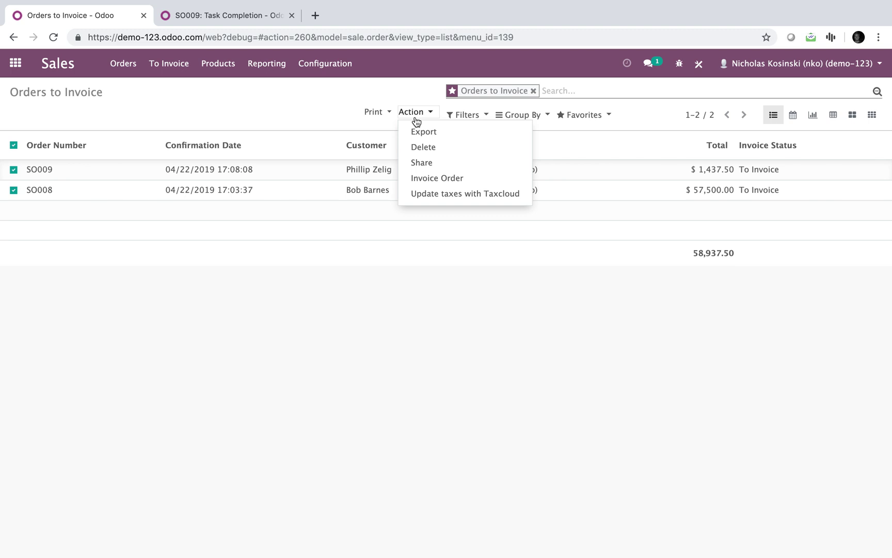
left_click(463, 179)
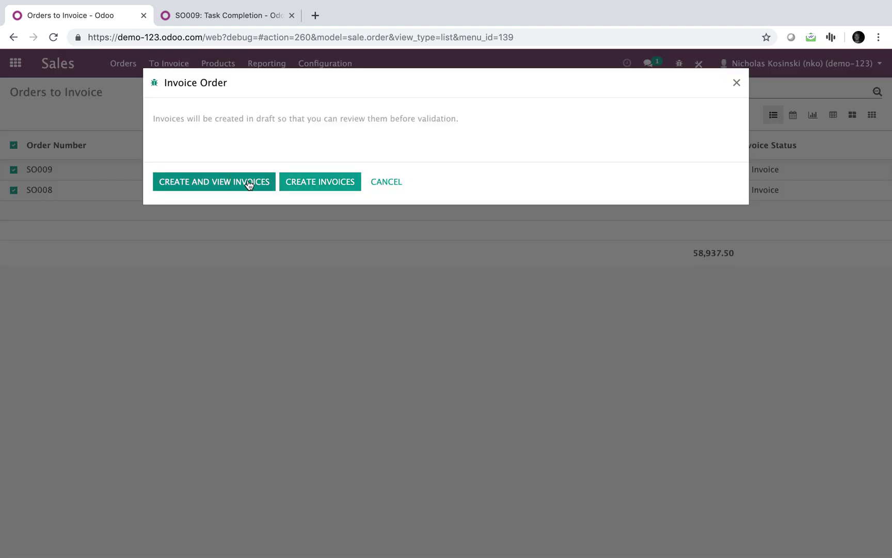
left_click(248, 183)
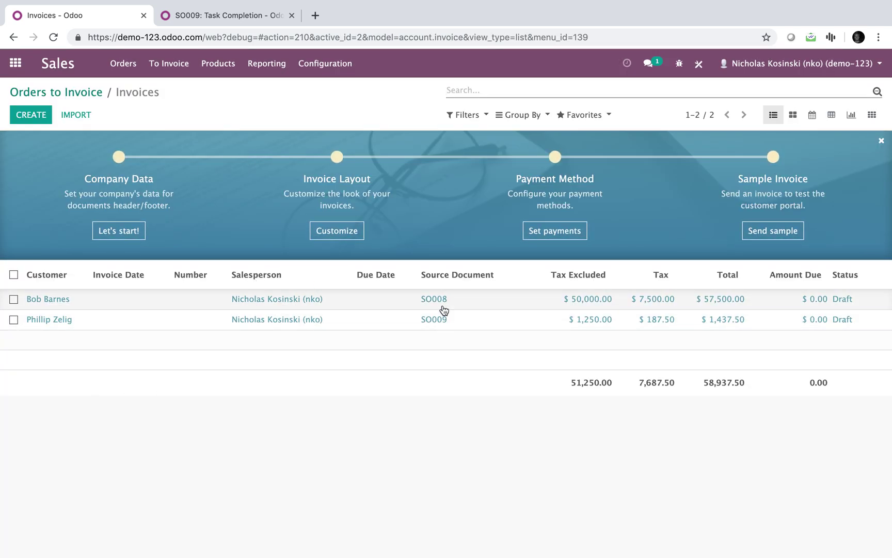
Step: Search the apps menu for 'tasks' to open Project's All Tasks list
left_click(15, 64)
type("tasks")
key("Down")
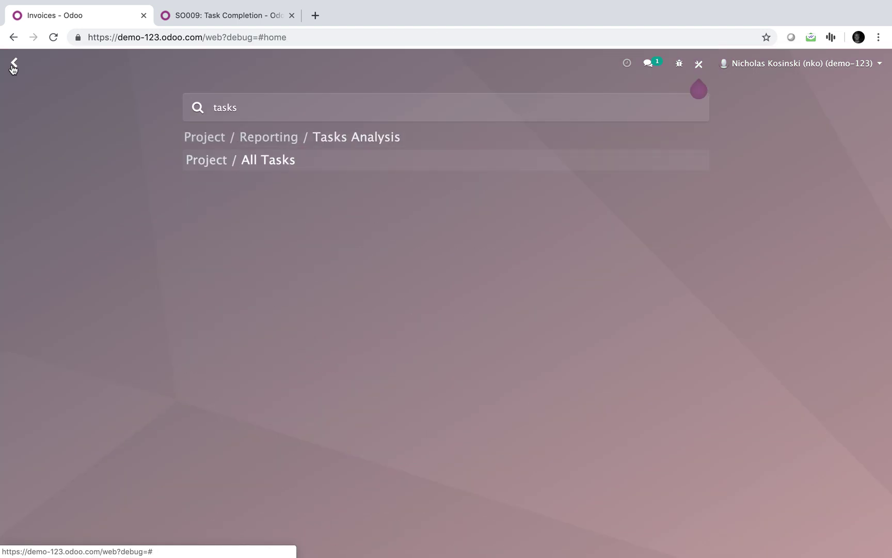
key("Return")
Step: In the other tab, search 'order' to open the now-empty Orders to Invoice list
left_click(193, 16)
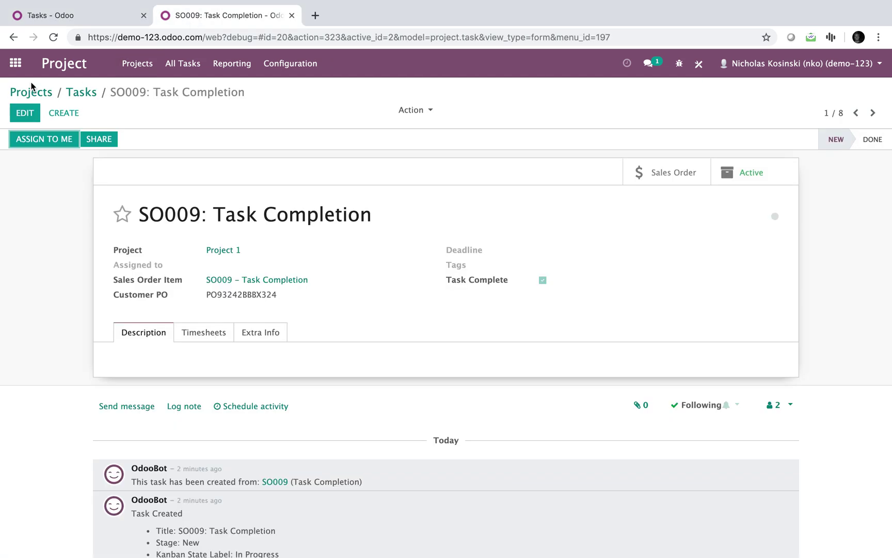
left_click(15, 63)
type("order")
left_click(405, 196)
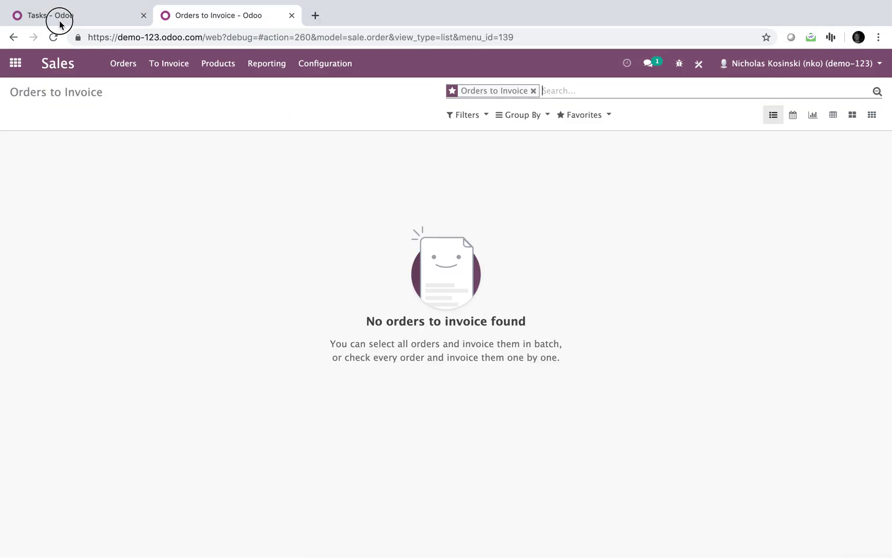
left_click(59, 23)
left_click(232, 63)
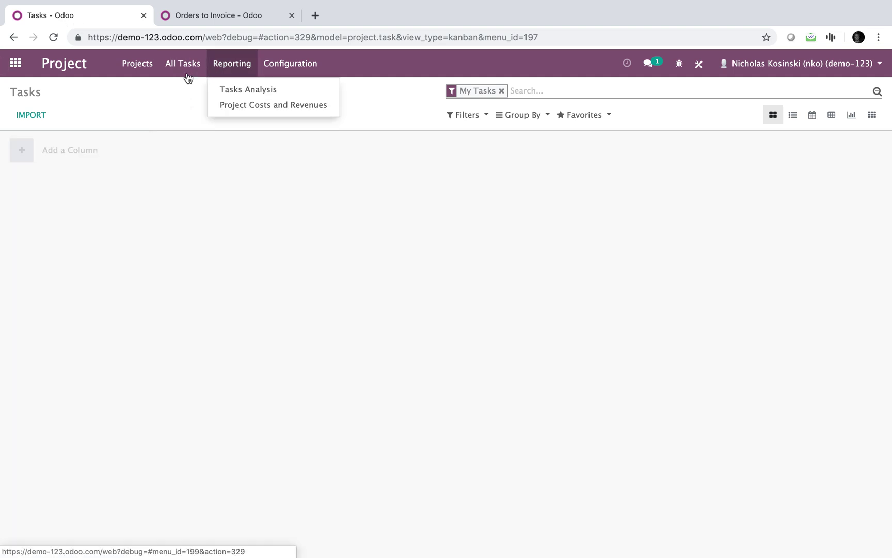
Step: In the All Tasks list view, tick Task Complete for SO007, SO005 and SO003 and save
left_click(185, 67)
left_click(792, 115)
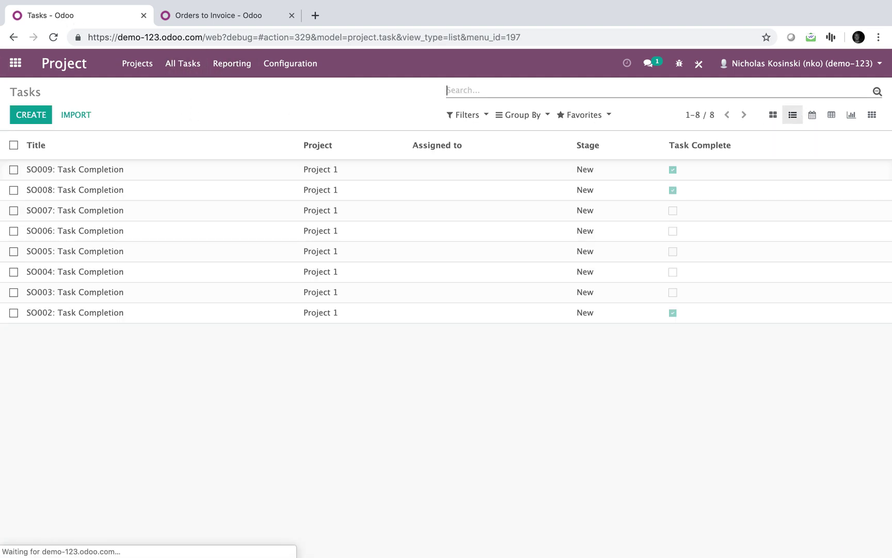
left_click(673, 214)
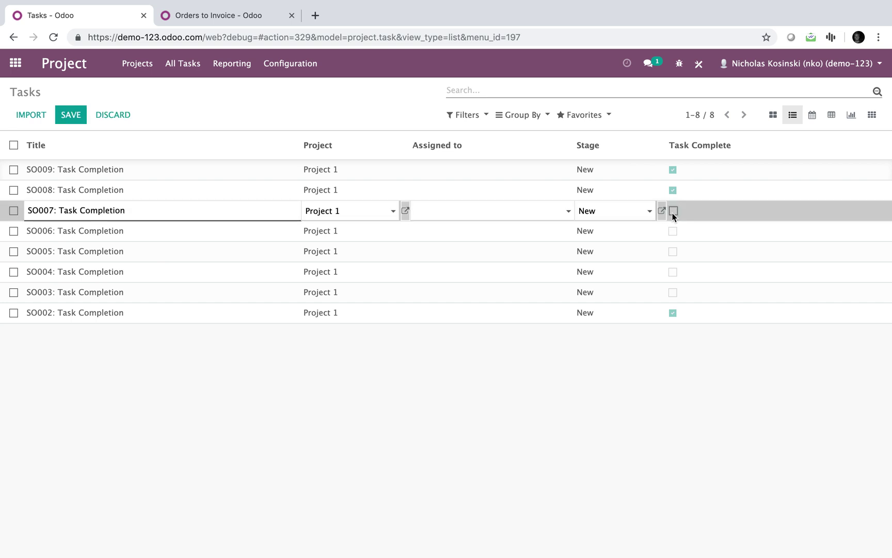
left_click(673, 211)
left_click(674, 233)
left_click(673, 254)
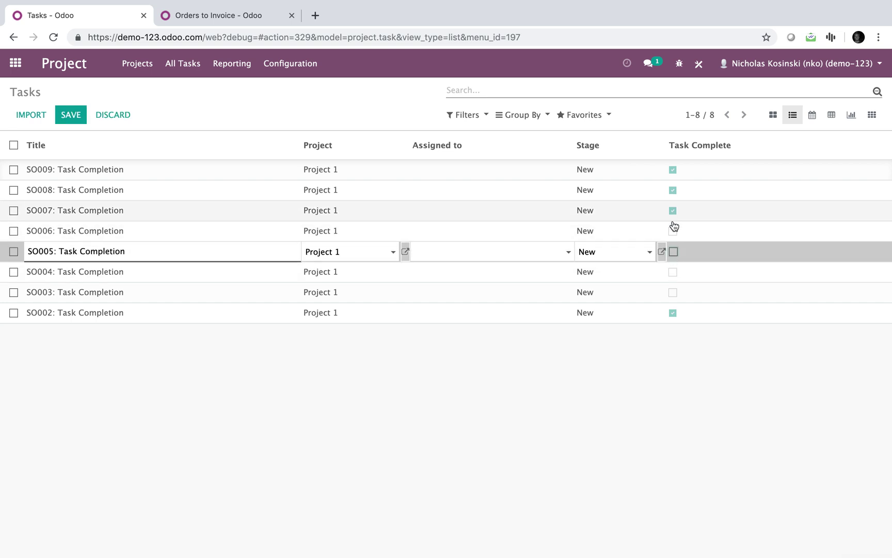
left_click(672, 292)
left_click(250, 375)
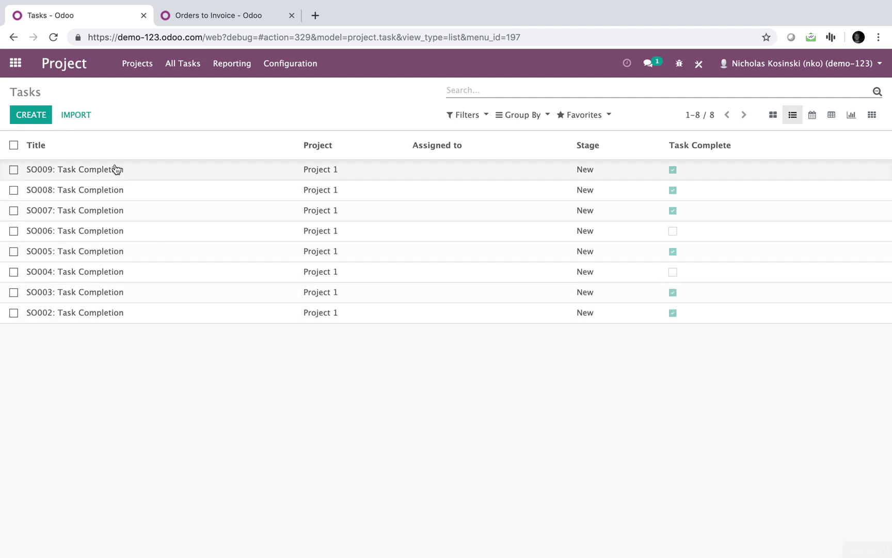
left_click(15, 64)
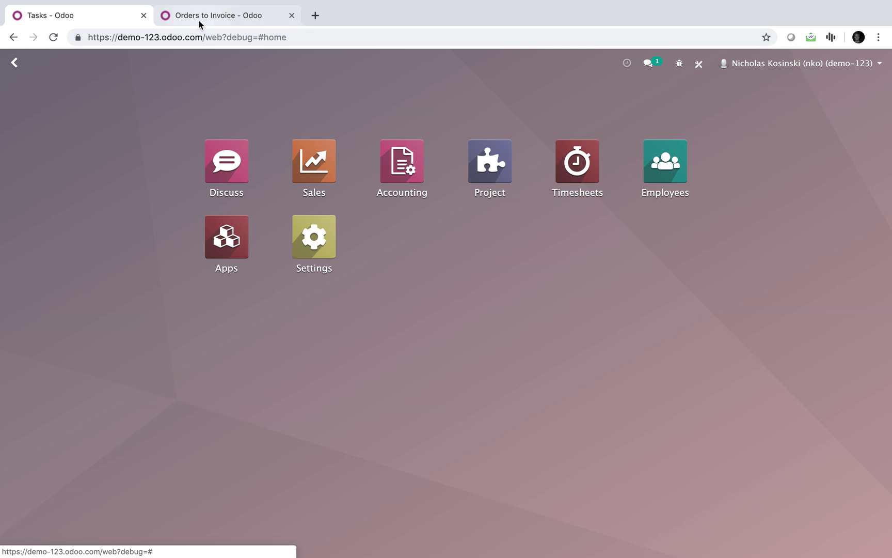
Step: Refresh Orders to Invoice, select SO007, SO005 and SO003, and create and view their invoices
left_click(199, 20)
type("\\")
key("Return")
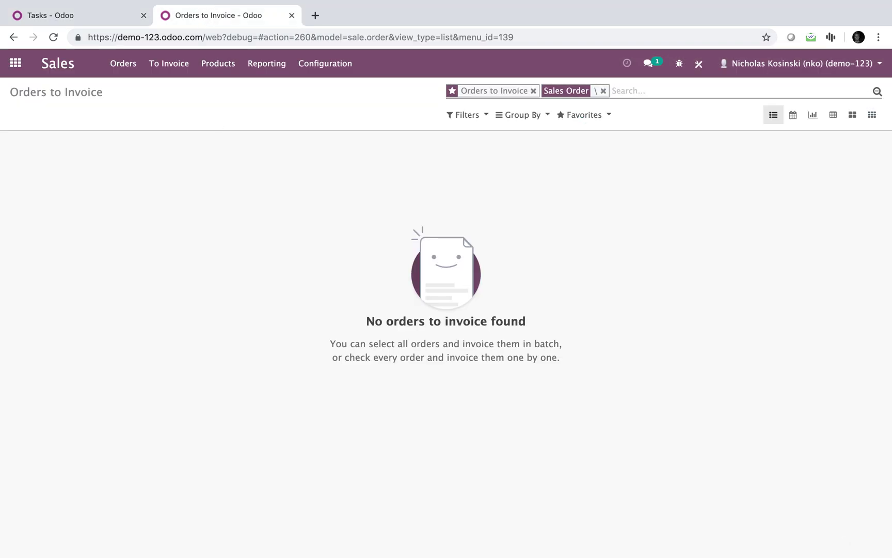
key("BackSpace")
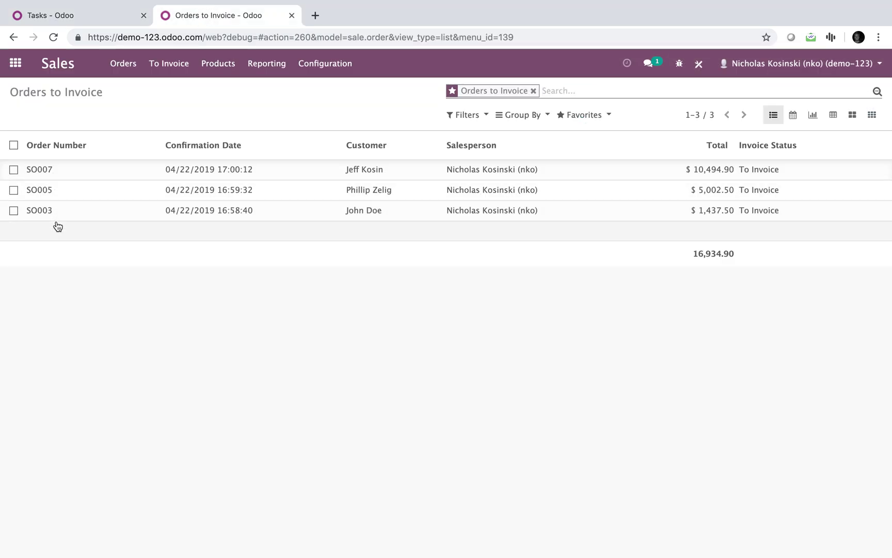
left_click(13, 146)
left_click(413, 113)
left_click(437, 177)
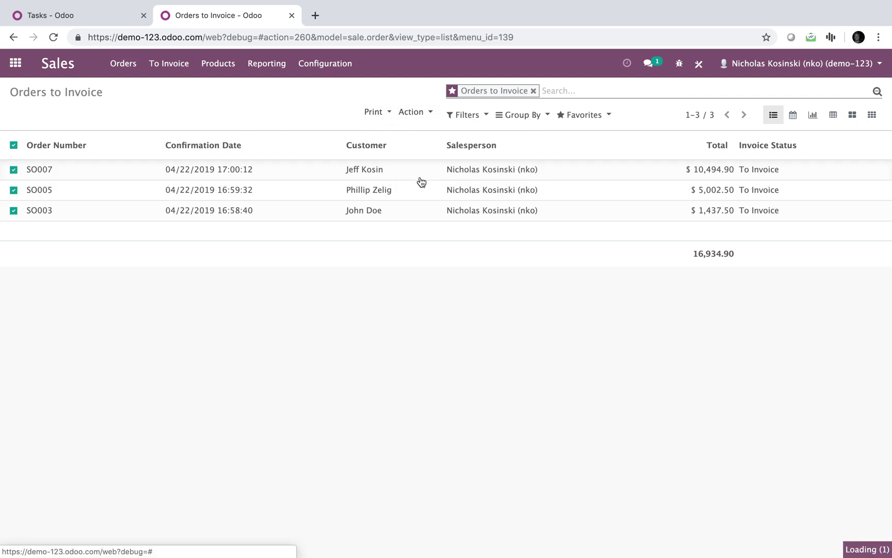
left_click(241, 186)
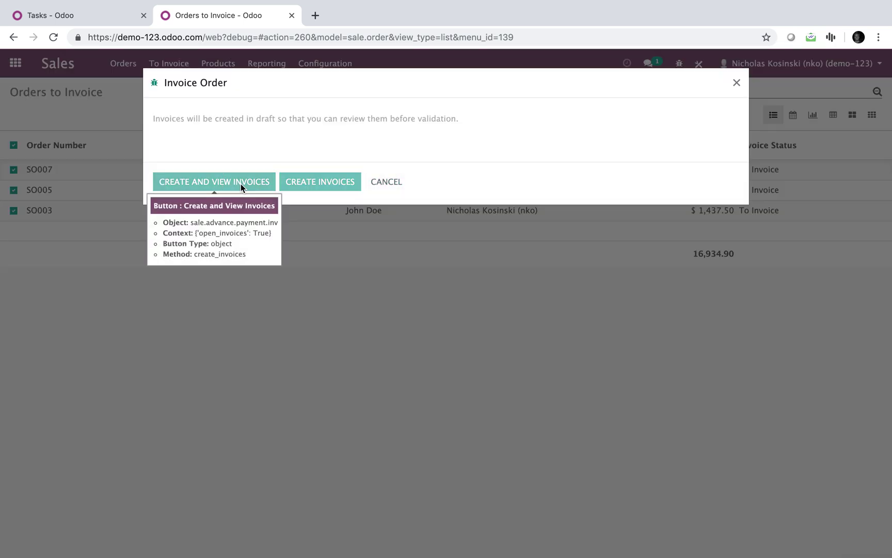
left_click(241, 183)
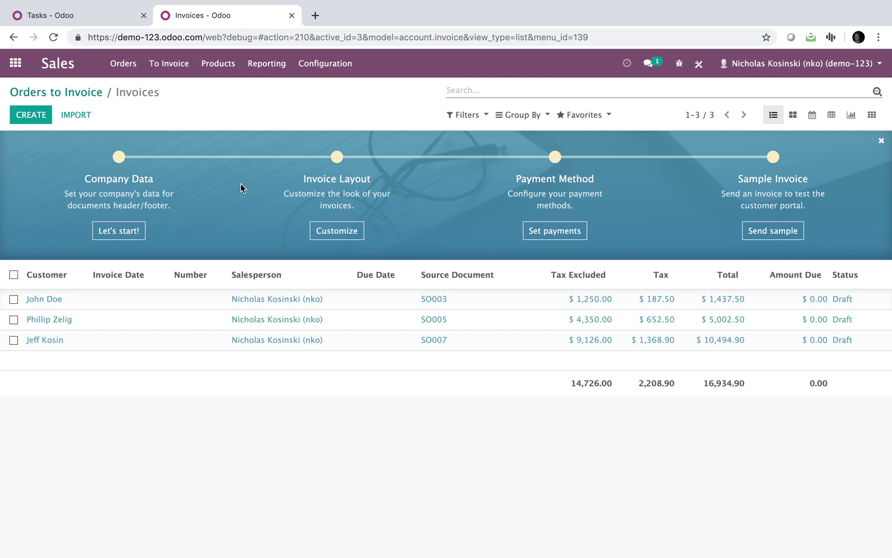
Step: Bulk-confirm the three selected draft invoices and open the SO003 draft invoice ($1,437.50)
left_click(13, 274)
left_click(418, 113)
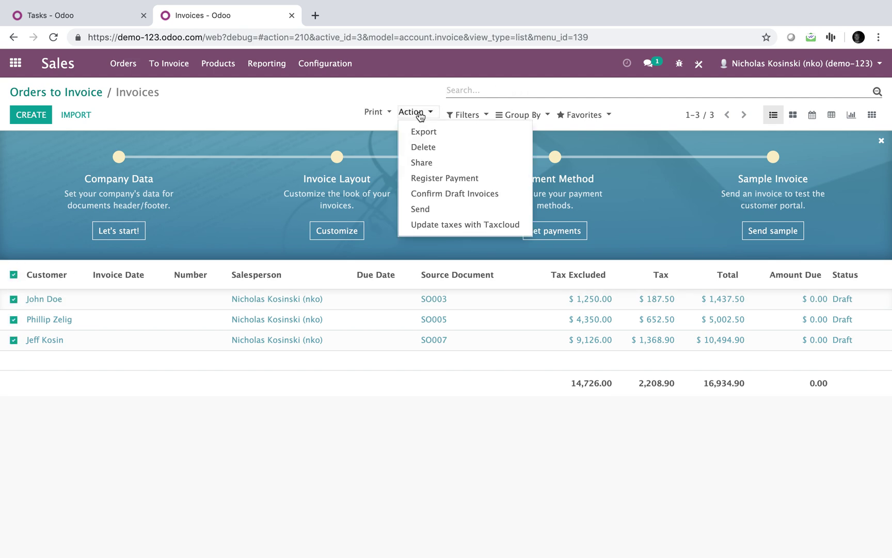
left_click(424, 193)
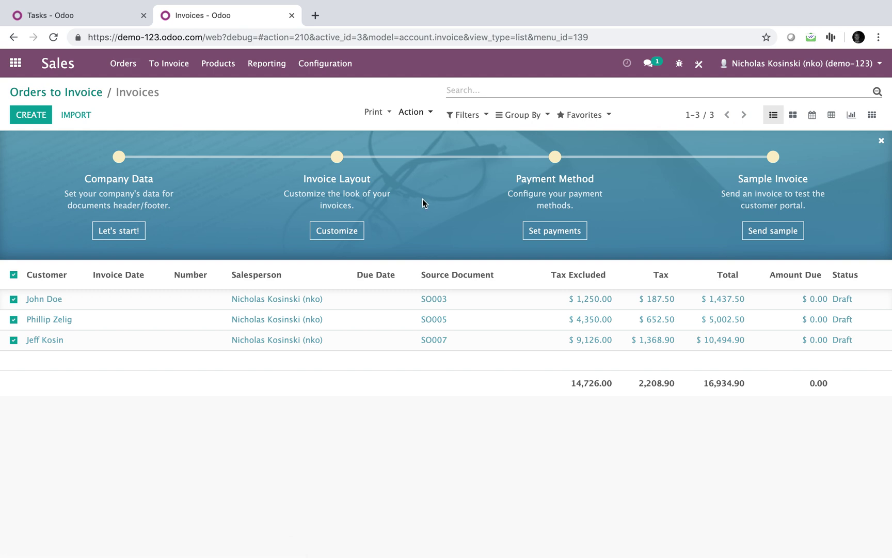
left_click(103, 298)
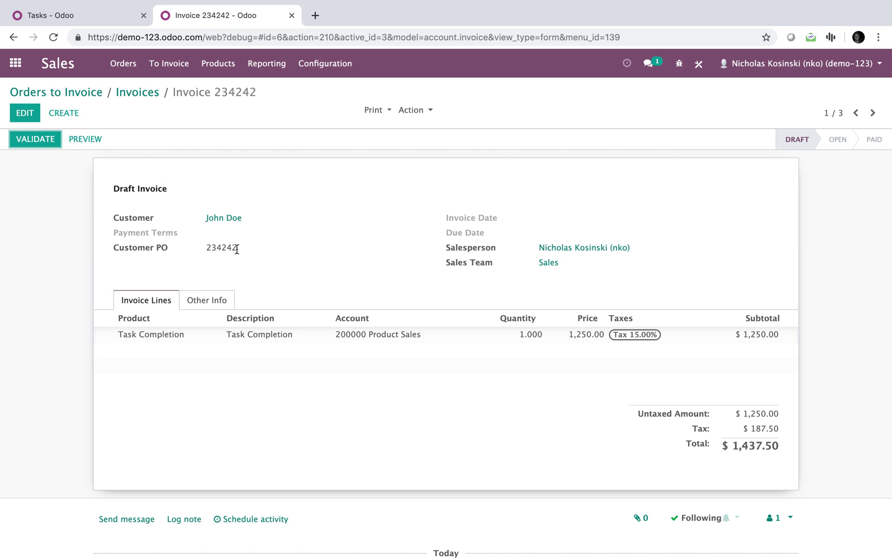
Step: Validate the first draft invoice, then page to the next still-draft invoice and validate it
left_click(27, 143)
left_click(133, 92)
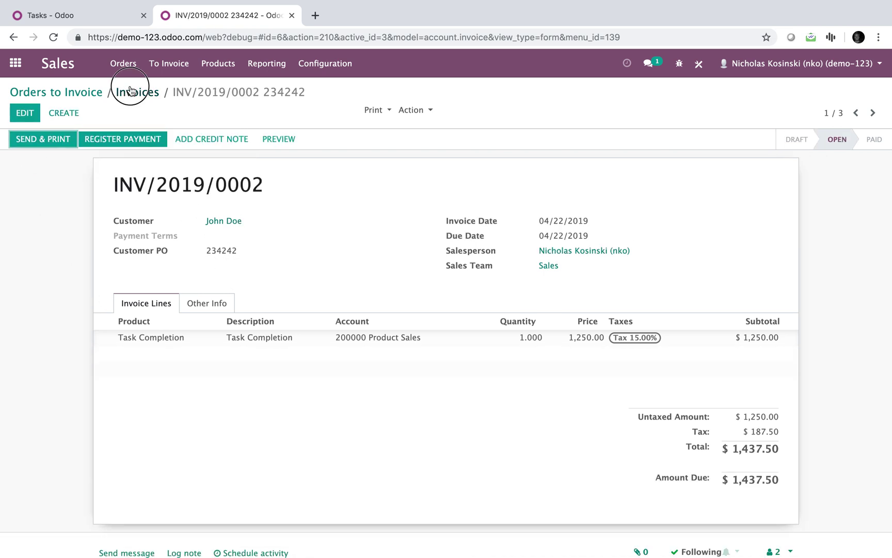
left_click(153, 305)
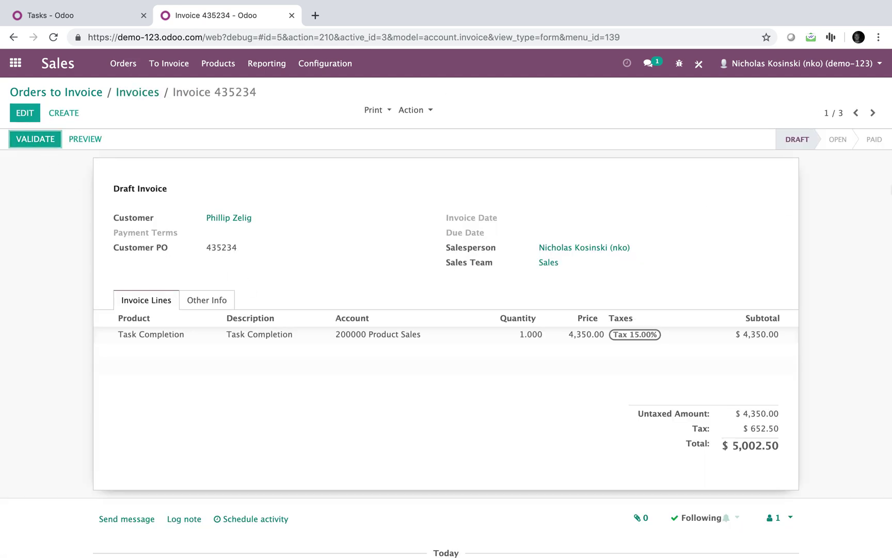
left_click(872, 114)
left_click(872, 114)
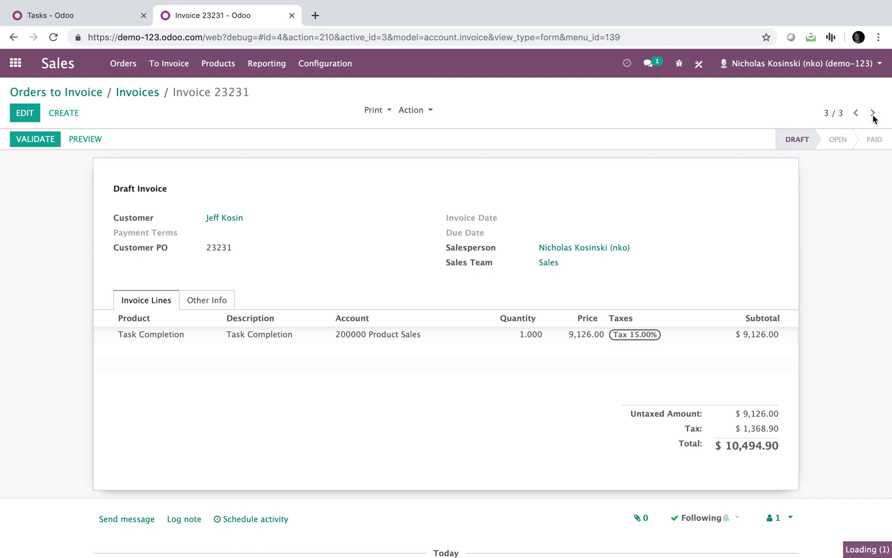
left_click(873, 114)
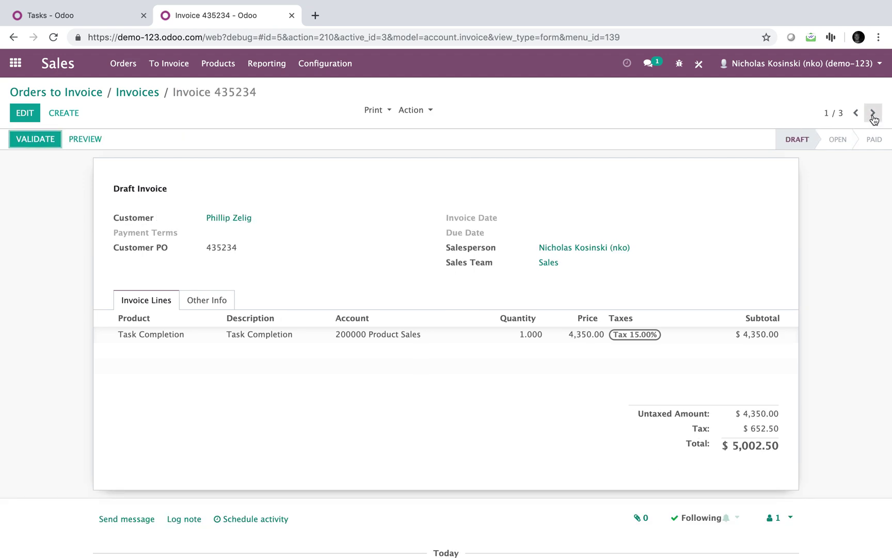
left_click(39, 145)
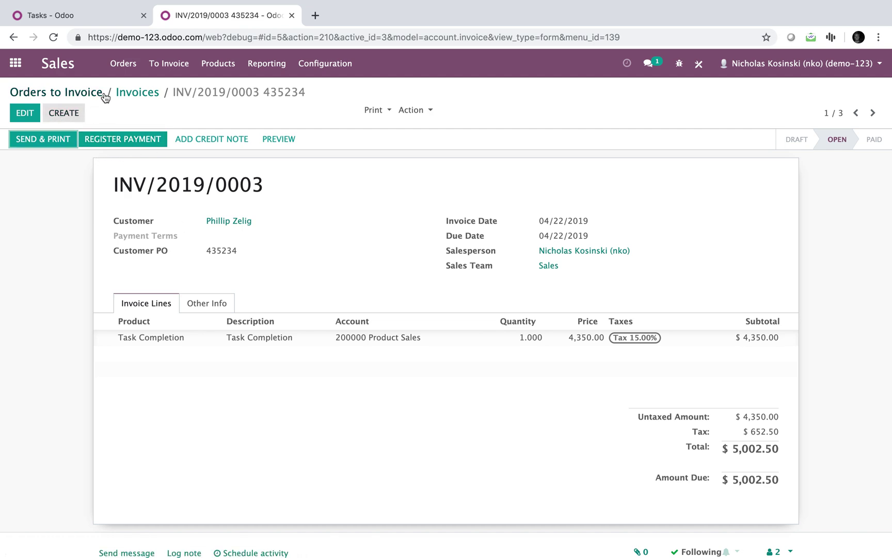
Step: Validate the last remaining draft invoice so all three are open
left_click(136, 92)
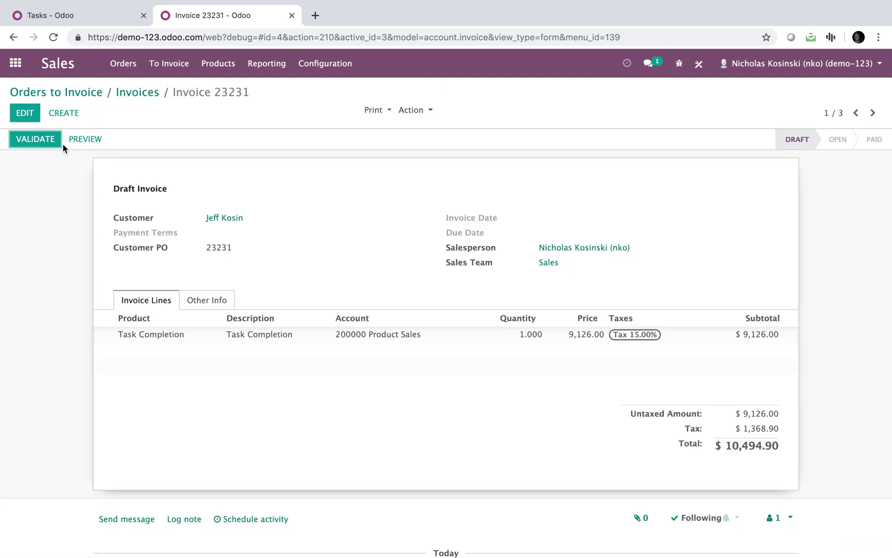
left_click(61, 144)
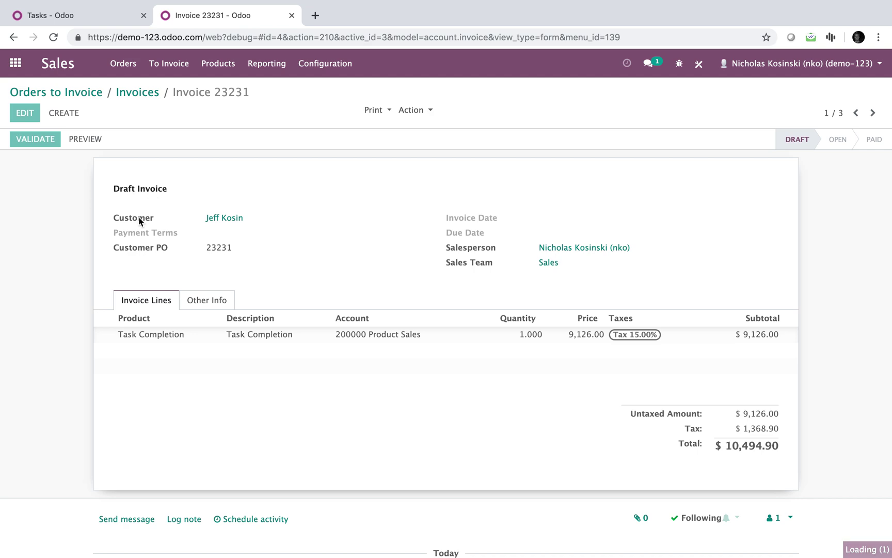
left_click(133, 94)
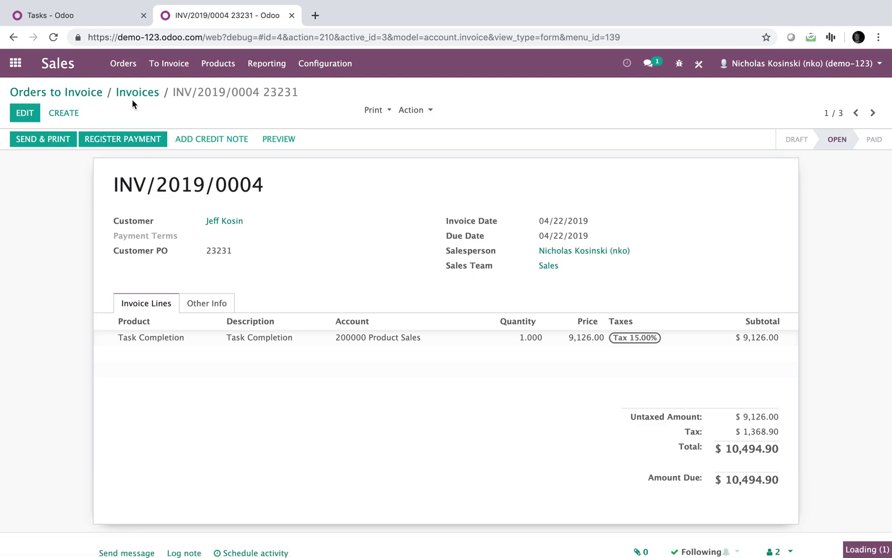
Step: Review the validated invoices INV/2019/0002 to 0004 with the pager
left_click(96, 349)
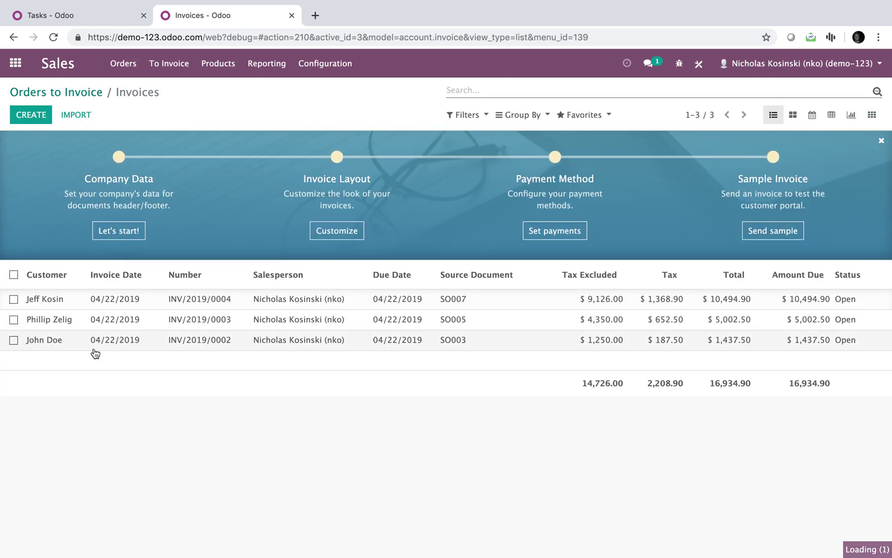
left_click(855, 113)
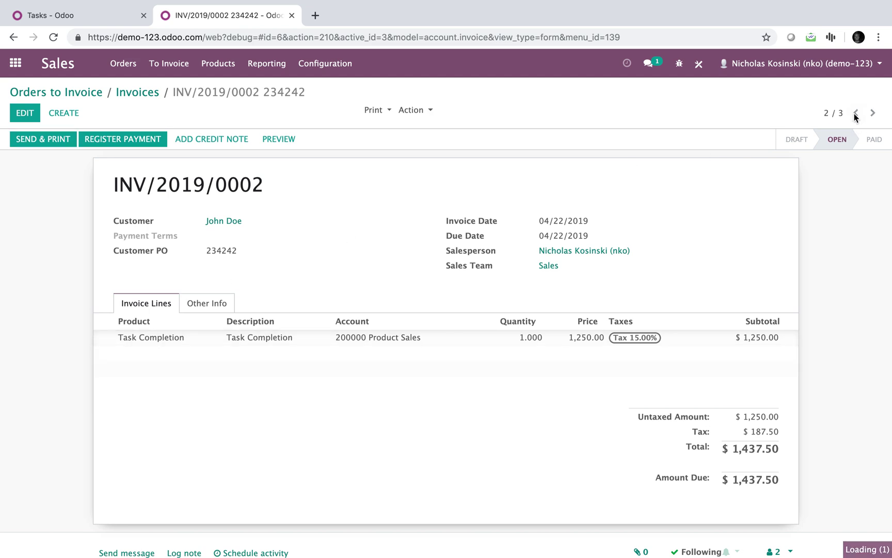
left_click(856, 113)
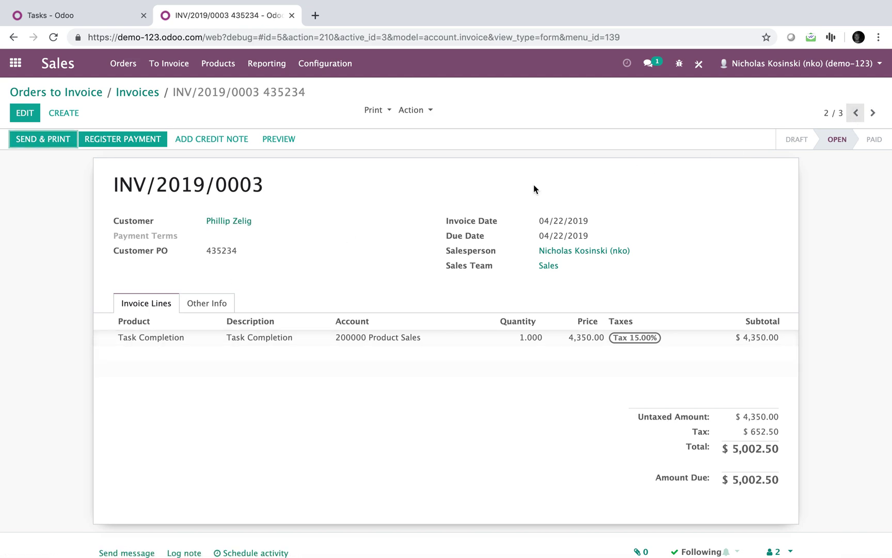
Step: Open the Aged Receivable report from Accounting's Reporting menu
left_click(14, 64)
type("ac")
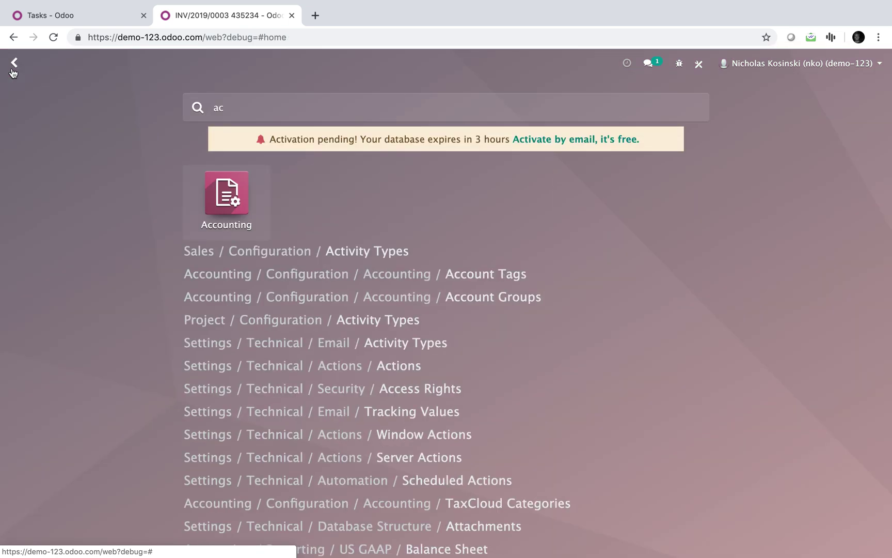
key("Return")
left_click(325, 64)
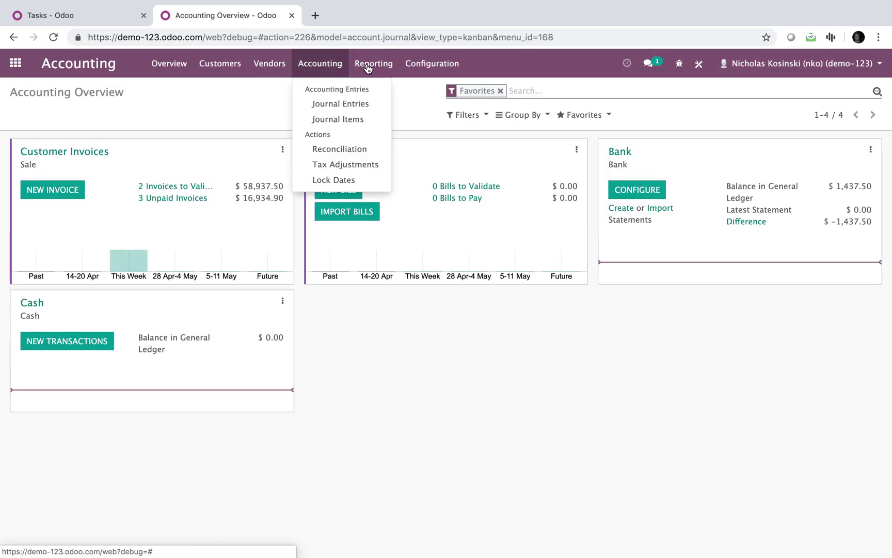
mouse_move(373, 64)
left_click(394, 211)
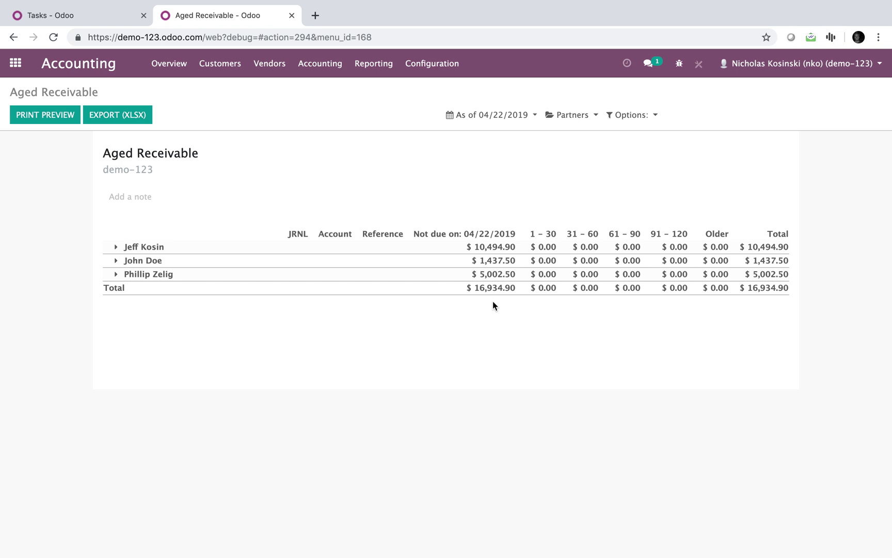
Step: Expand the three customers' receivable rows to show their not-yet-due invoices
left_click(116, 248)
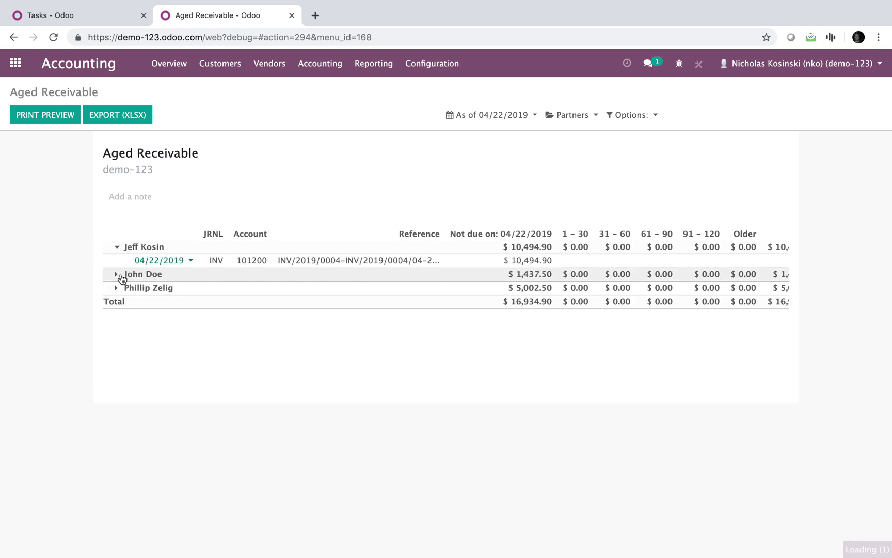
left_click(122, 279)
left_click(122, 291)
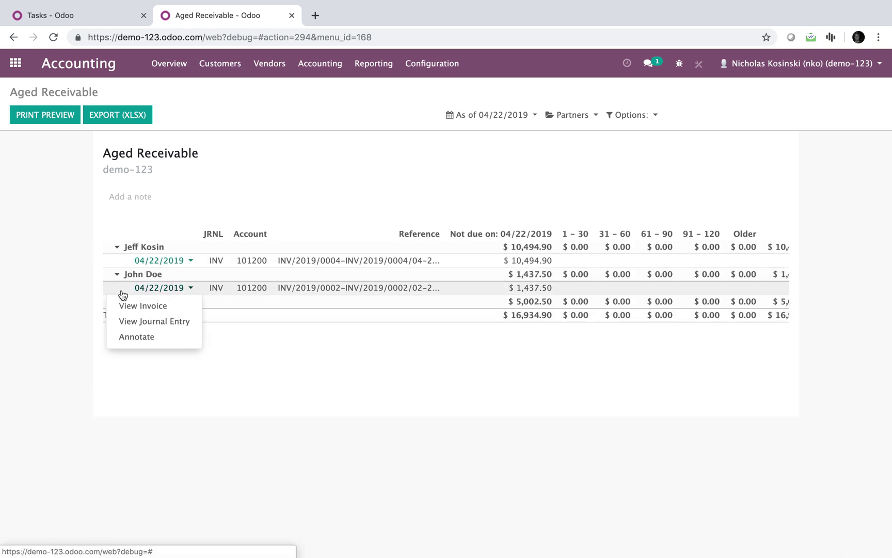
left_click(123, 296)
left_click(125, 301)
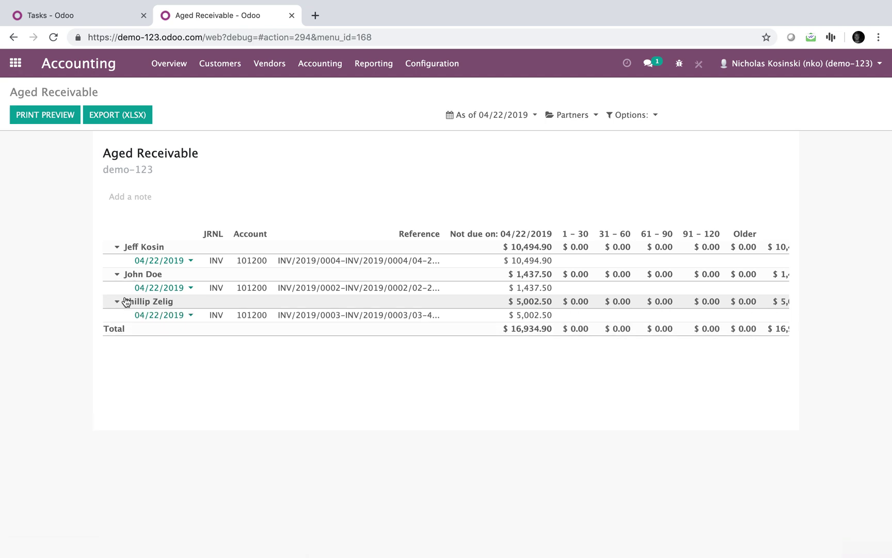
Step: Drill into invoice INV/2019/0003 ($5,002.50) and check its journal details and lines
left_click(153, 316)
left_click(157, 330)
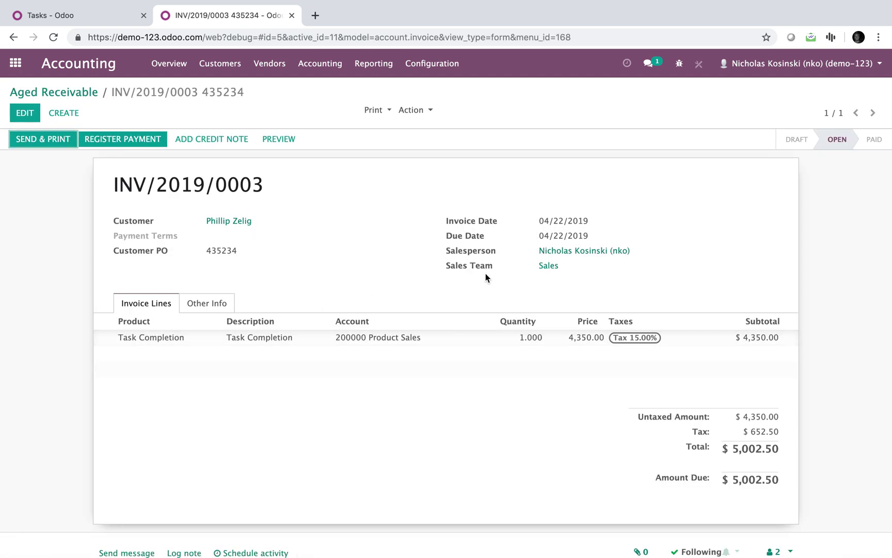
left_click(207, 308)
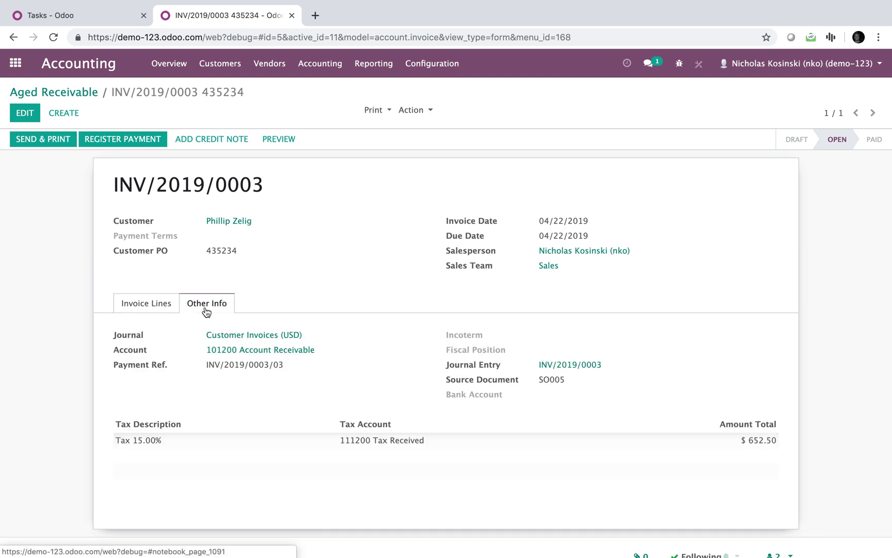
left_click(146, 308)
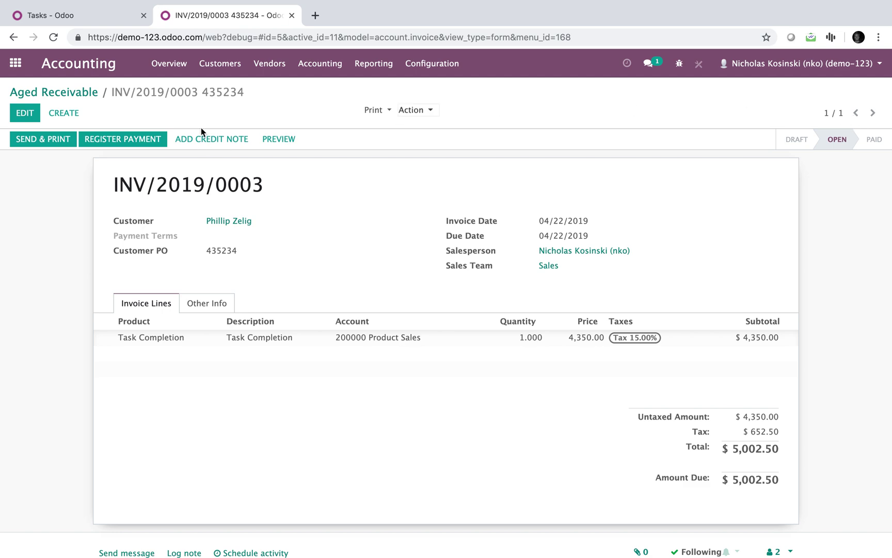
Step: Go to Accounting's customer Invoices list and bring up the second draft invoice
left_click(17, 76)
type("invoice")
key("Down")
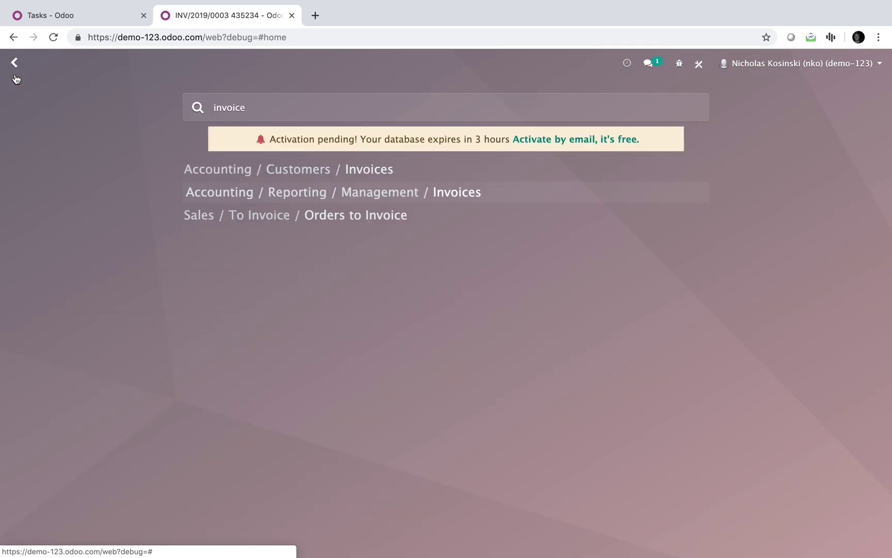
key("Up")
key("Return")
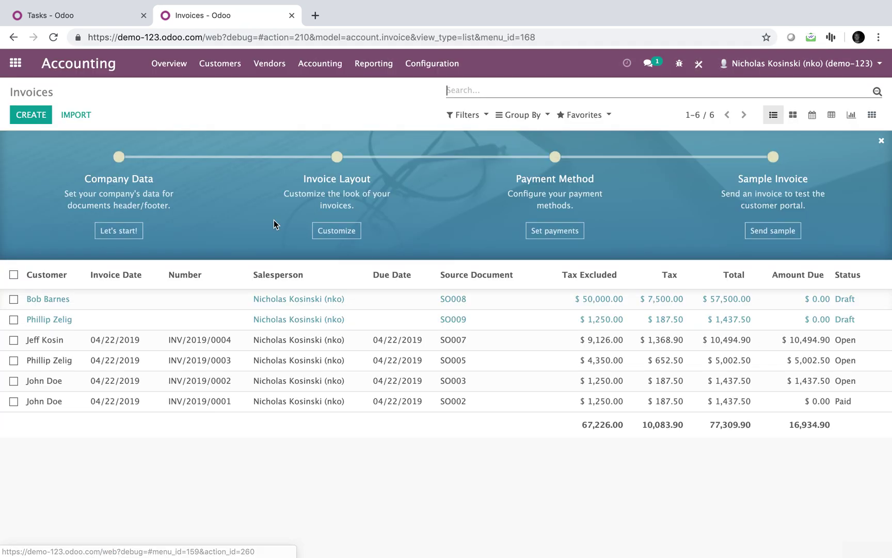
left_click(227, 304)
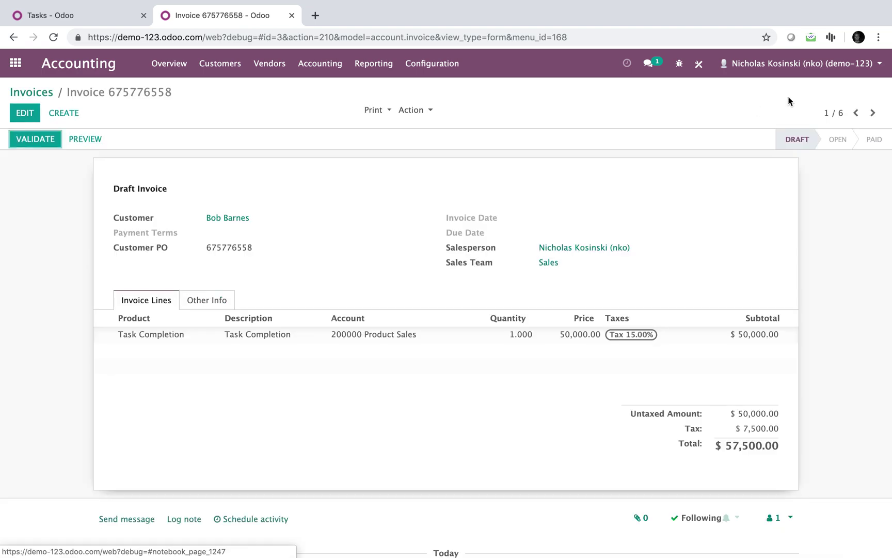
left_click(872, 112)
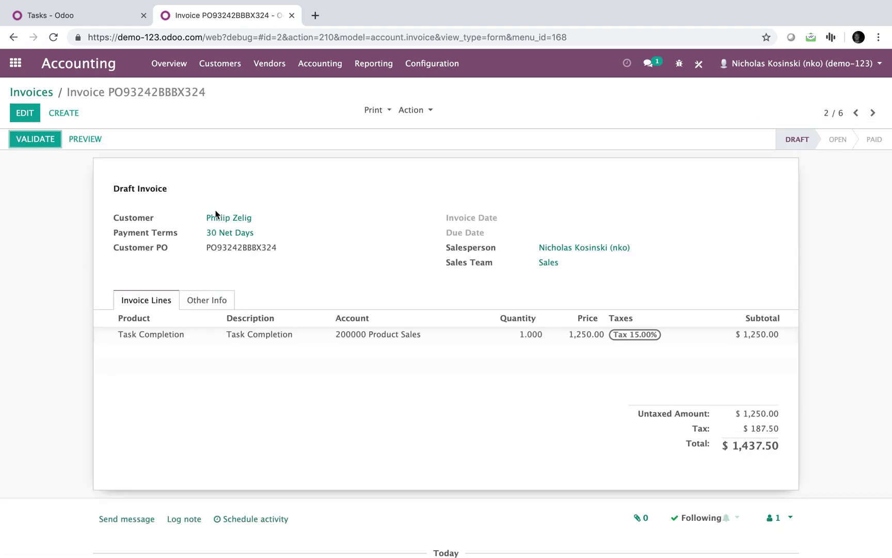
Step: Validate it as INV/2019/0005 ($1,437.50, due 05/22/2019) and return to the apps home screen
left_click(38, 142)
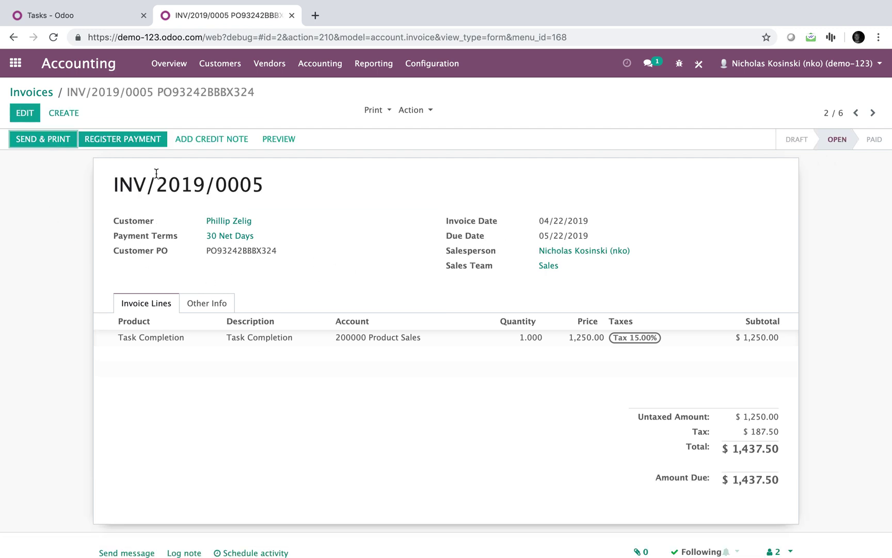
left_click(561, 238)
triple_click(561, 238)
left_click(370, 193)
left_click(21, 64)
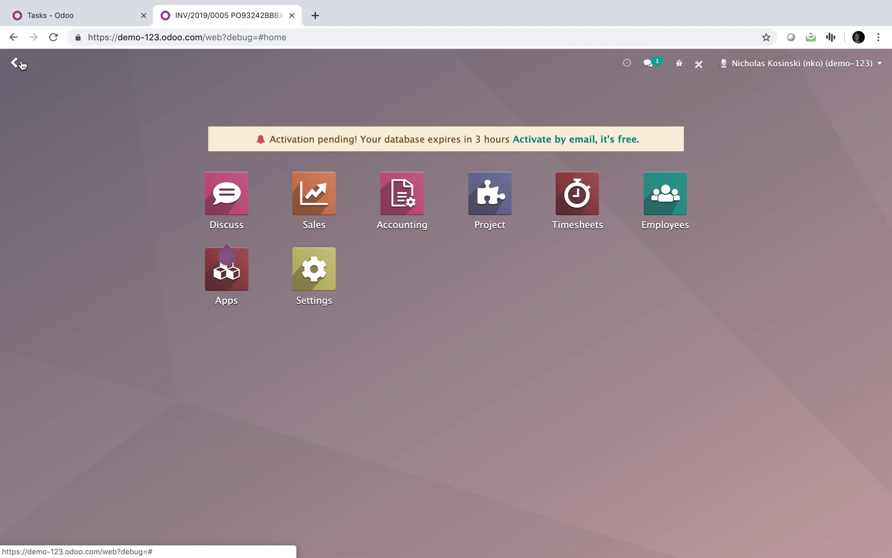